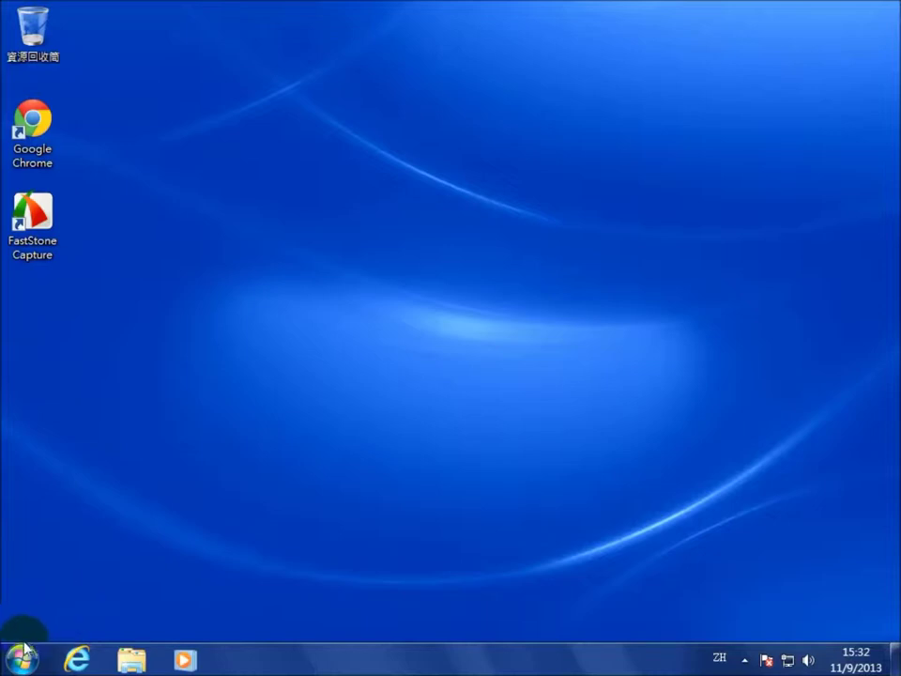
- Launch Google Chrome, view the school homepage and its linked Picasa photo gallery, and close the browser
left_click(21, 659)
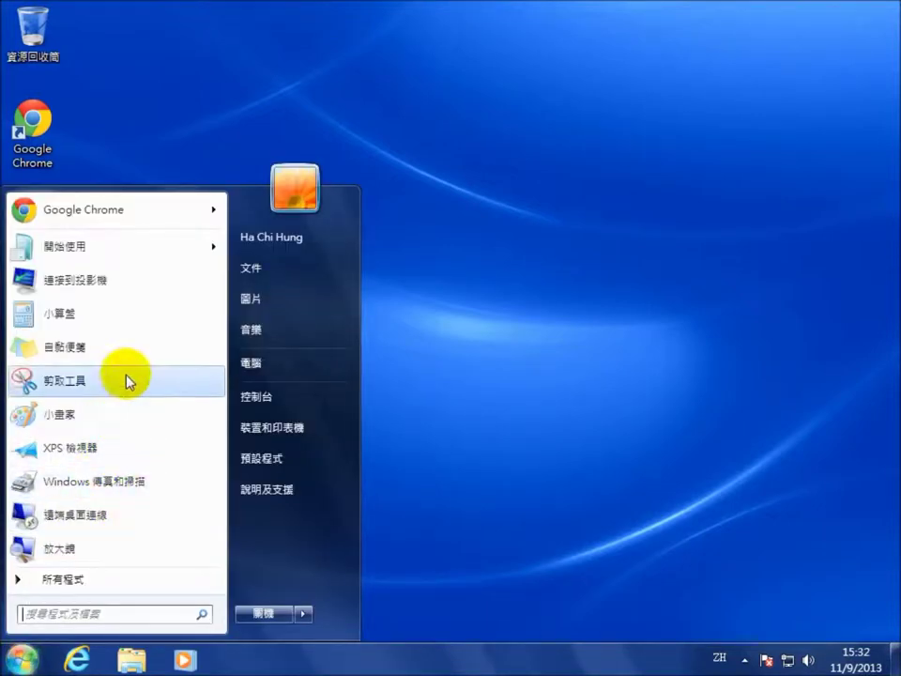
mouse_move(129, 223)
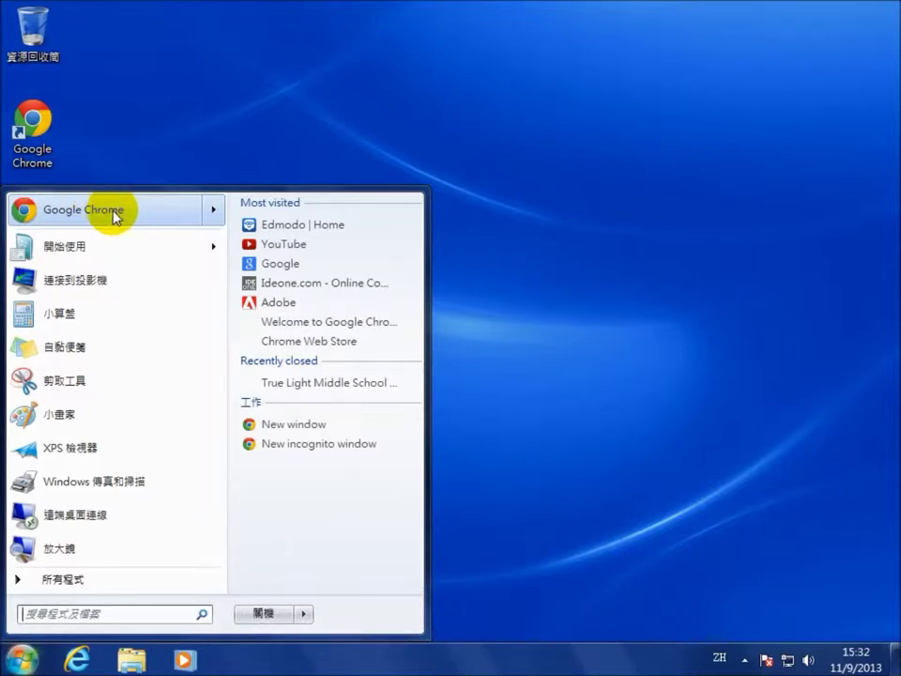
left_click(110, 219)
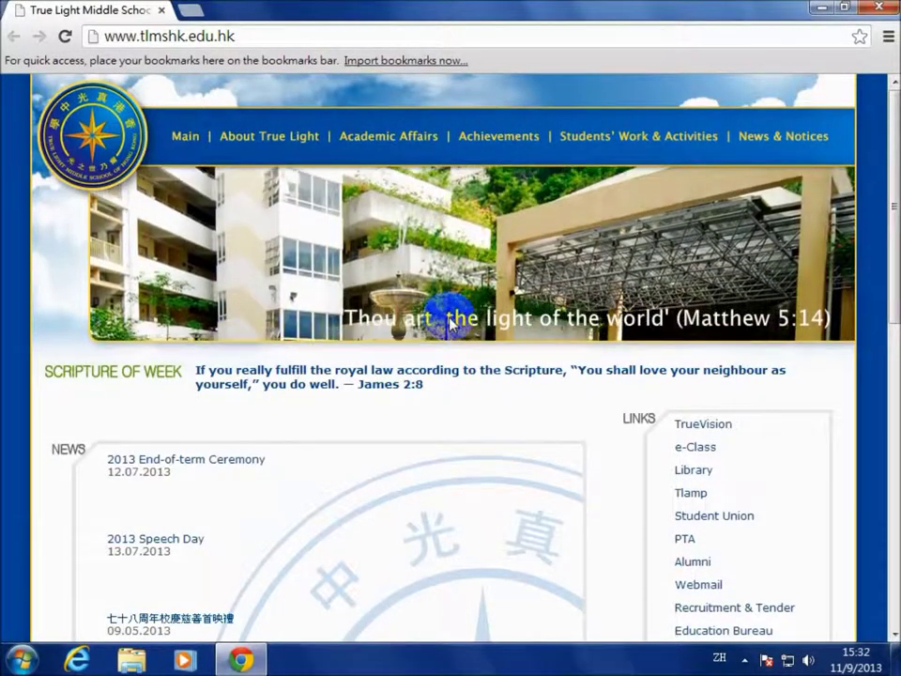
scroll(750, 378, "down", 4)
left_click(734, 452)
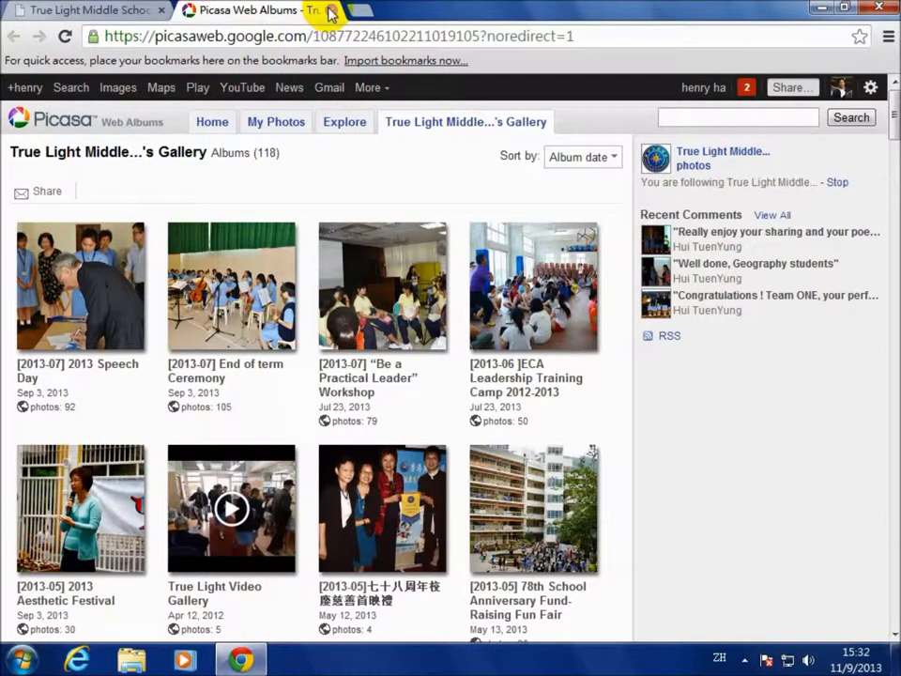
left_click(892, 10)
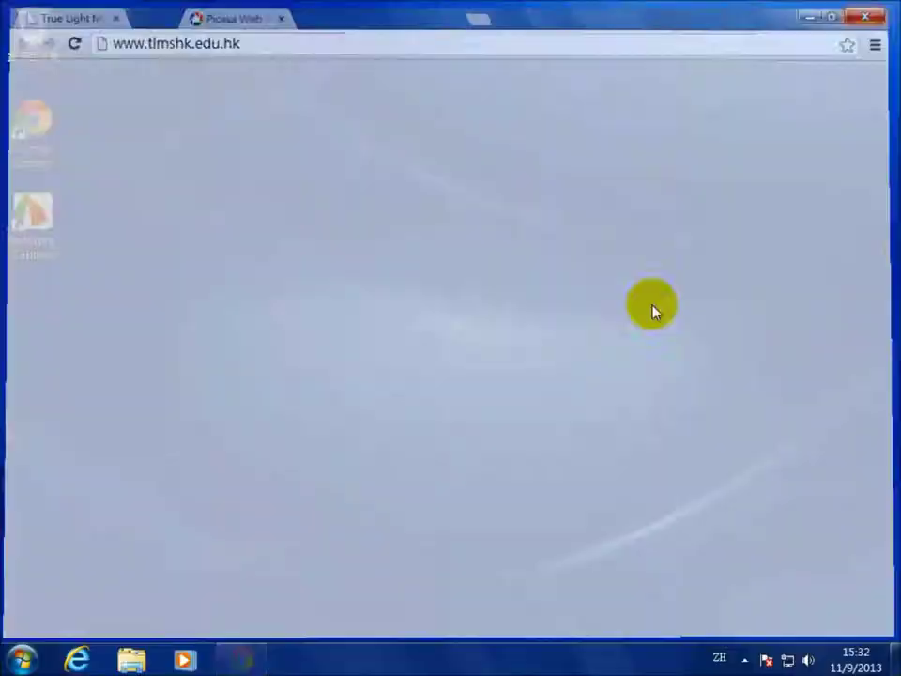
left_click(79, 661)
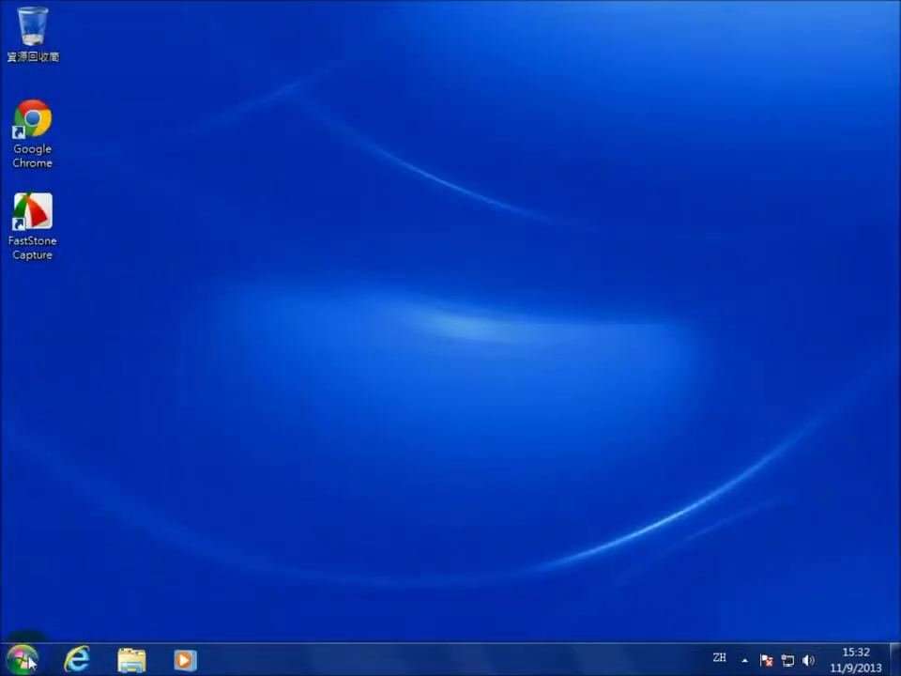
left_click(21, 658)
left_click(116, 212)
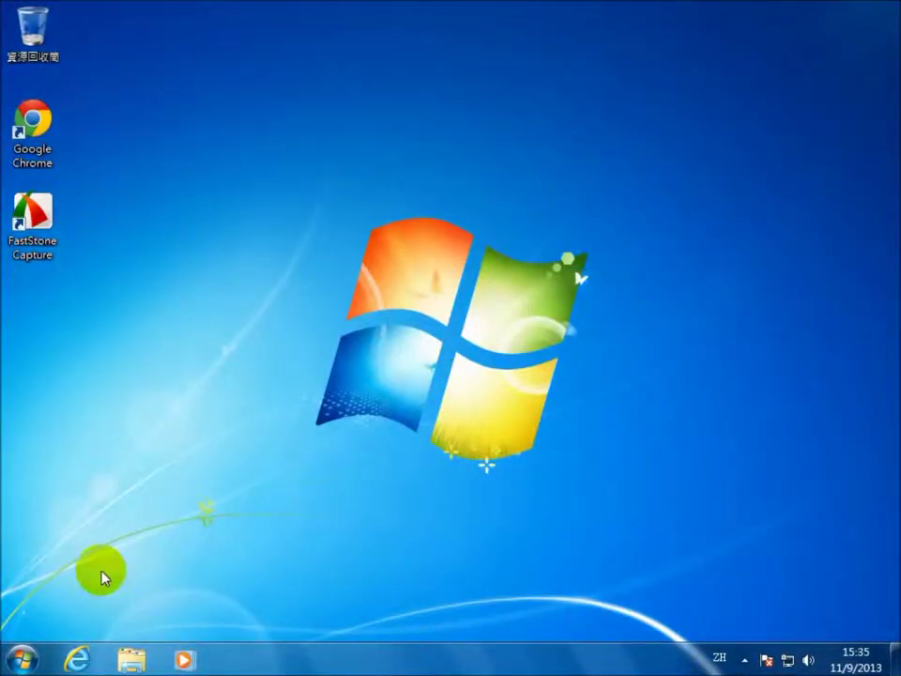
- Open Devices and Printers (裝置和印表機) and check the installed HP LaserJet P3011/P3015 PCL6 printer's status
left_click(14, 665)
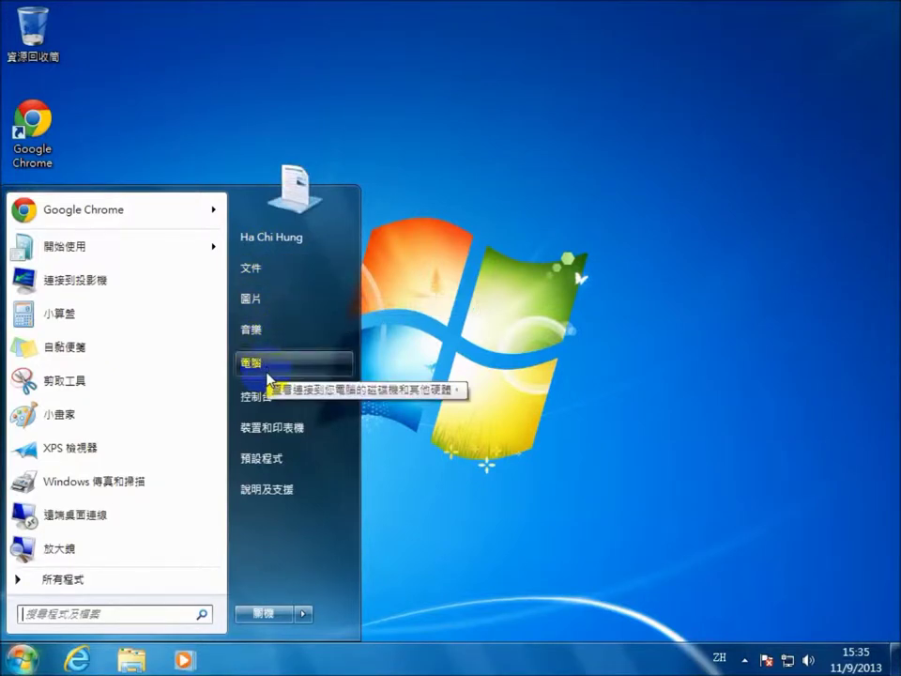
left_click(288, 430)
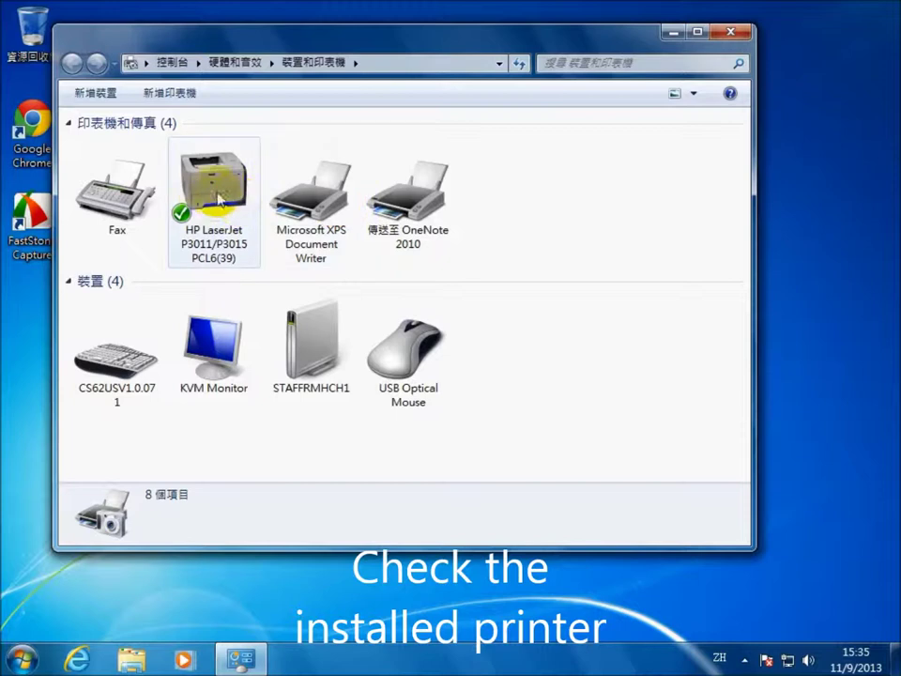
mouse_move(234, 198)
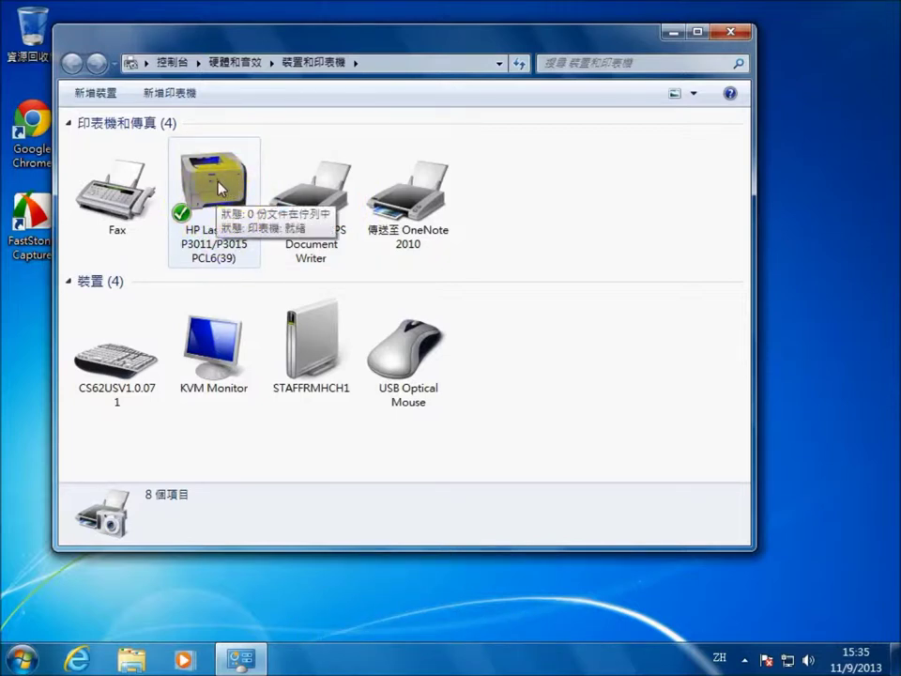
left_click(226, 178)
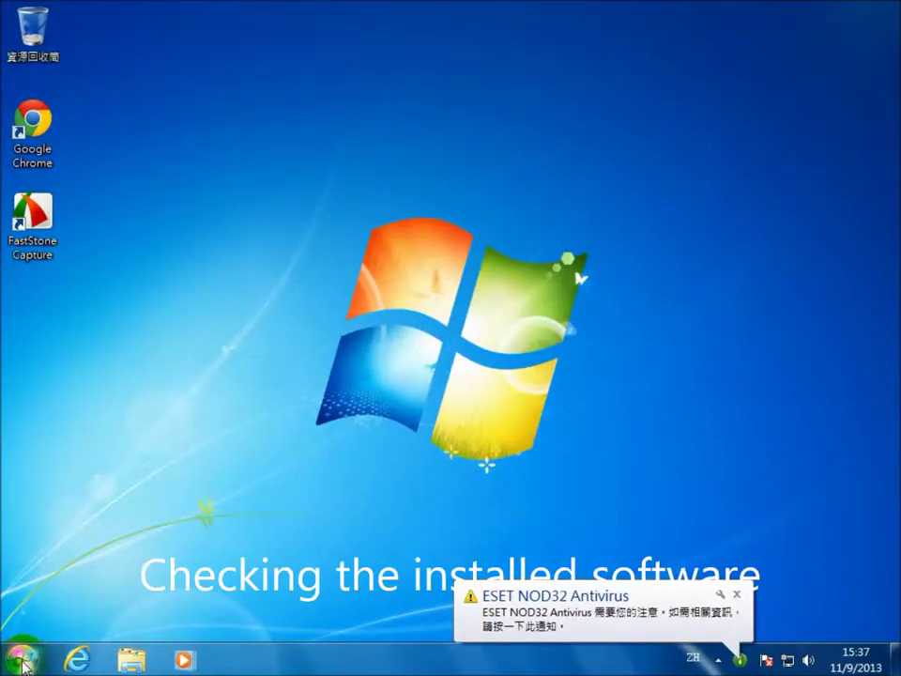
- List all installed programs and check the contents of the Google Chrome and ESET program folders
left_click(23, 660)
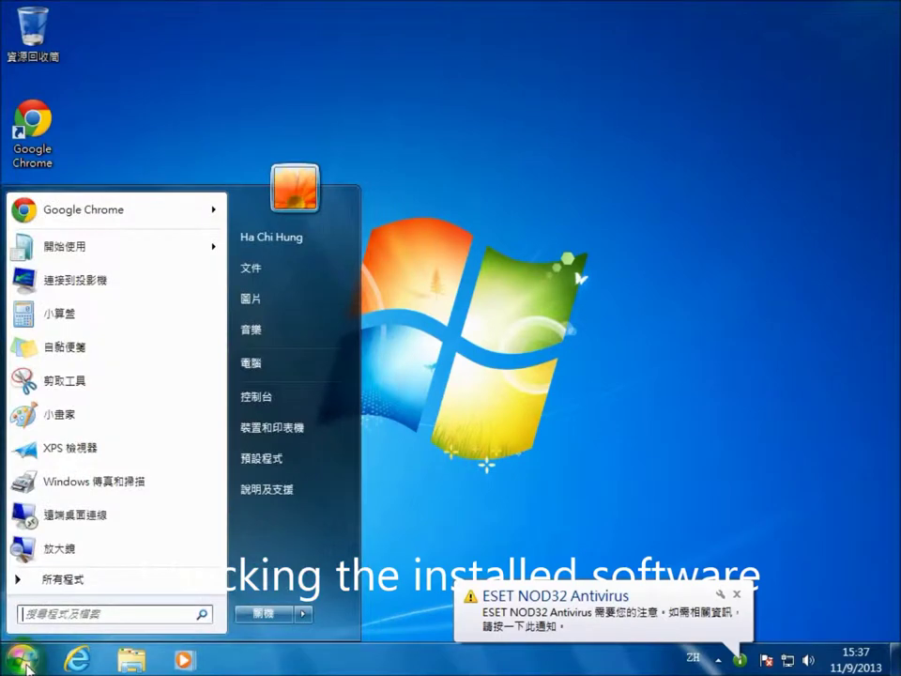
left_click(71, 583)
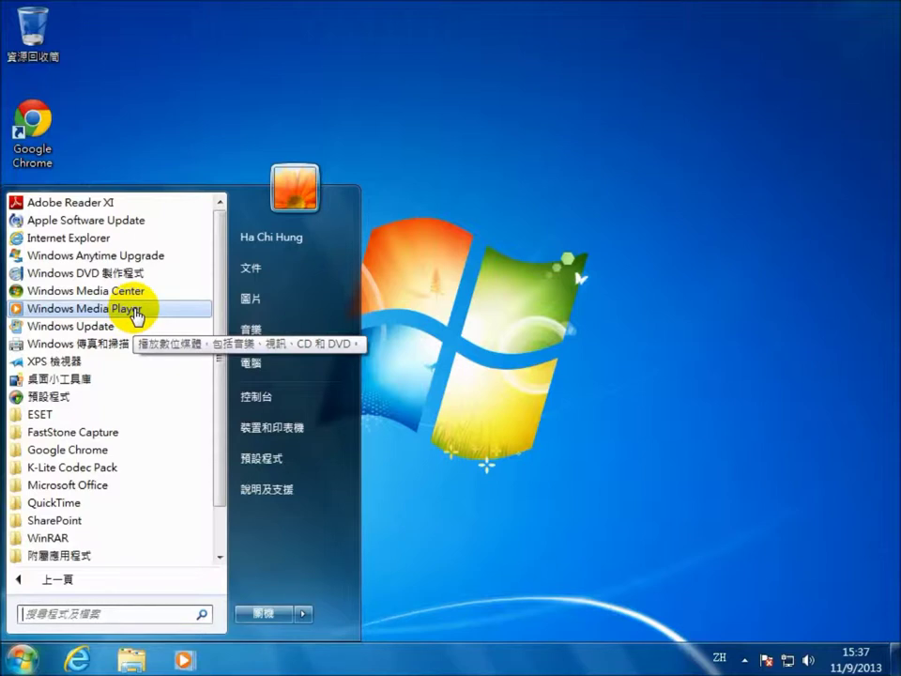
scroll(99, 404, "down", 1)
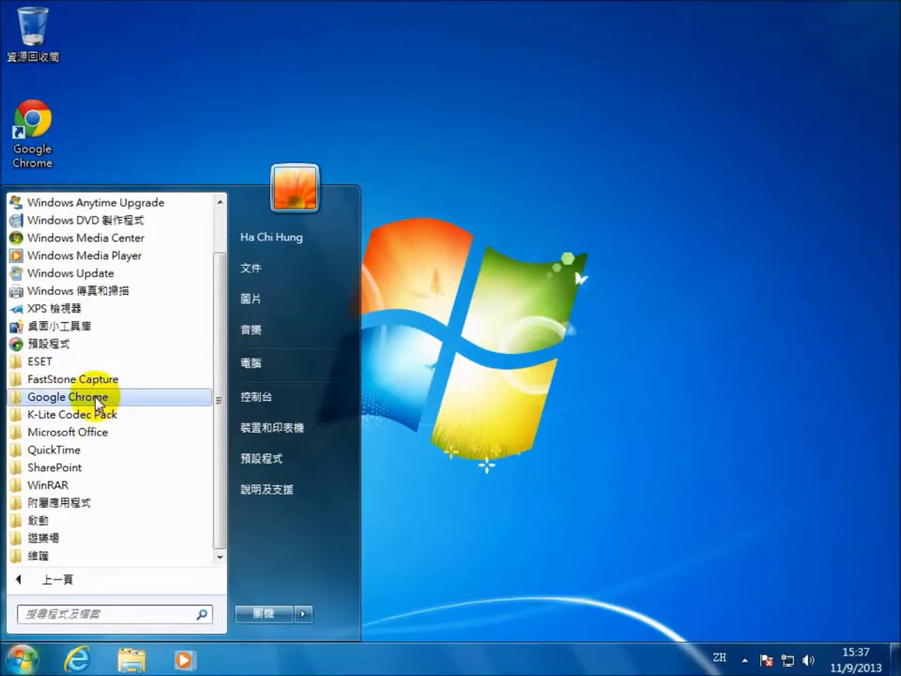
left_click(99, 404)
left_click(43, 362)
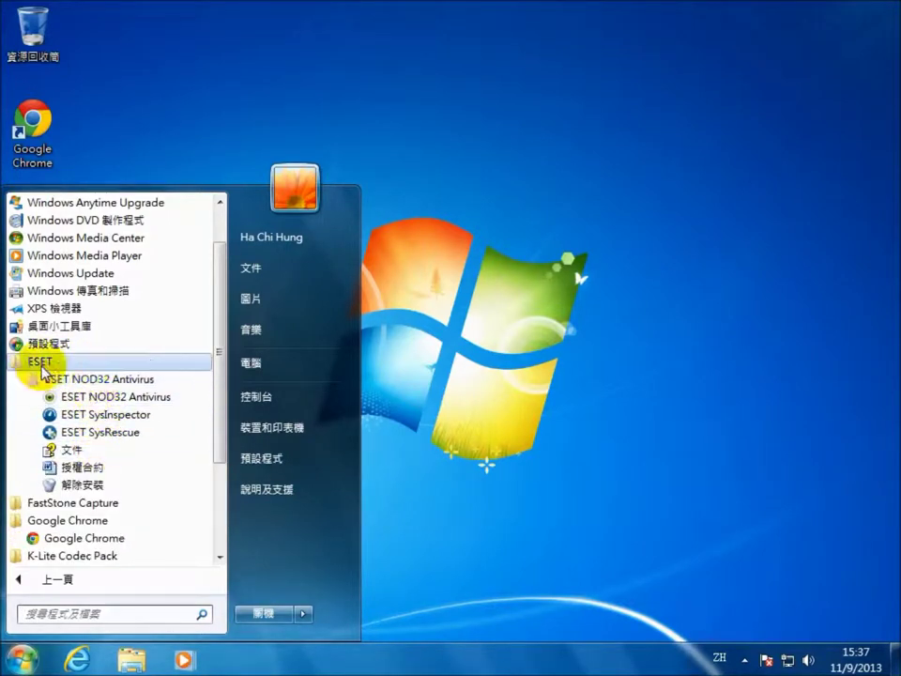
left_click(43, 366)
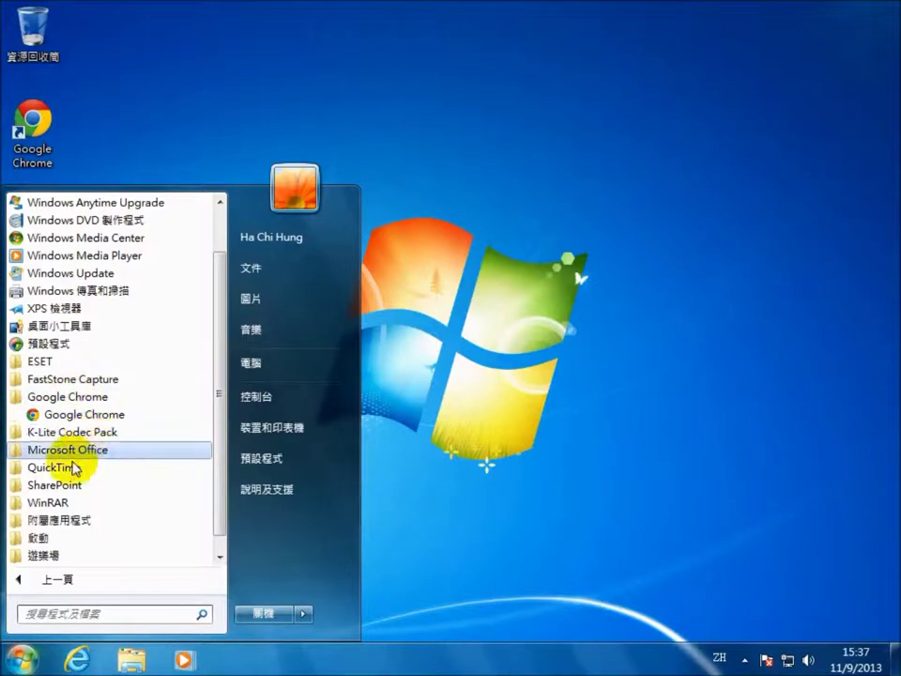
- Examine the programs in the Microsoft Office folder and the accessories folder (附屬應用程式)
left_click(88, 452)
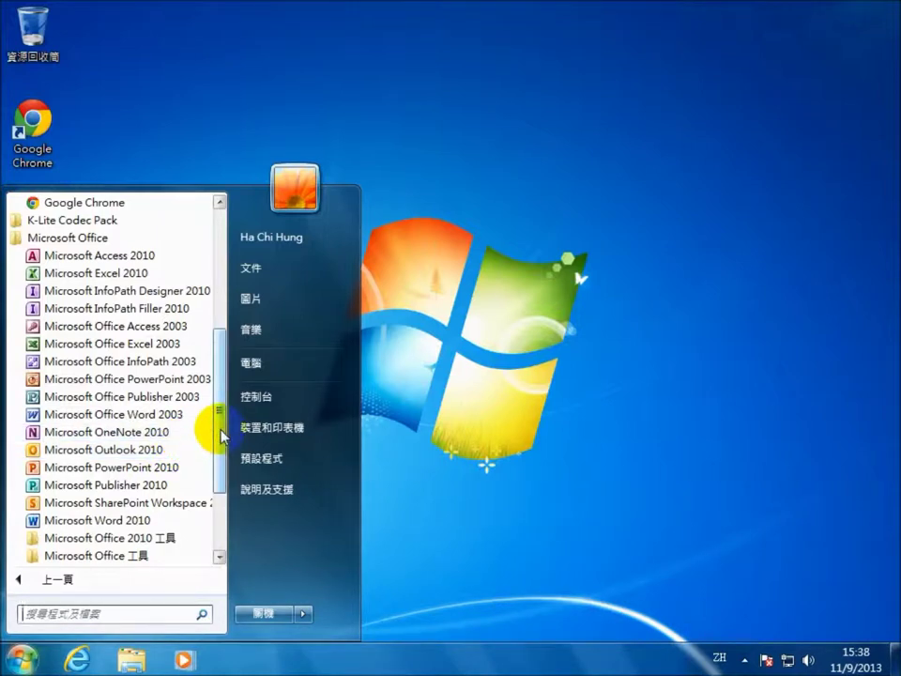
left_click_drag(221, 434, 225, 474)
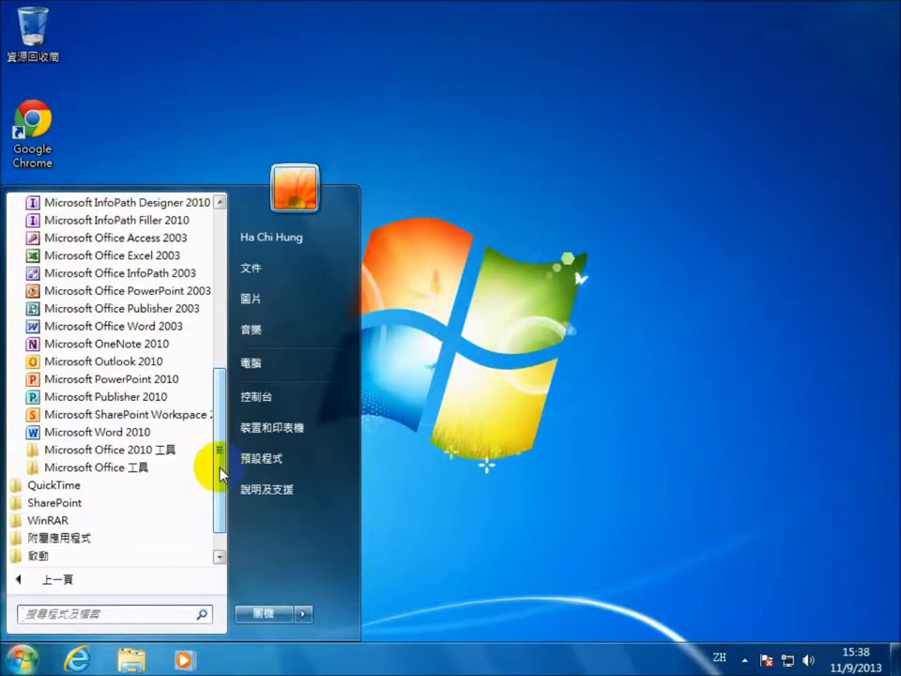
left_click_drag(221, 468, 216, 482)
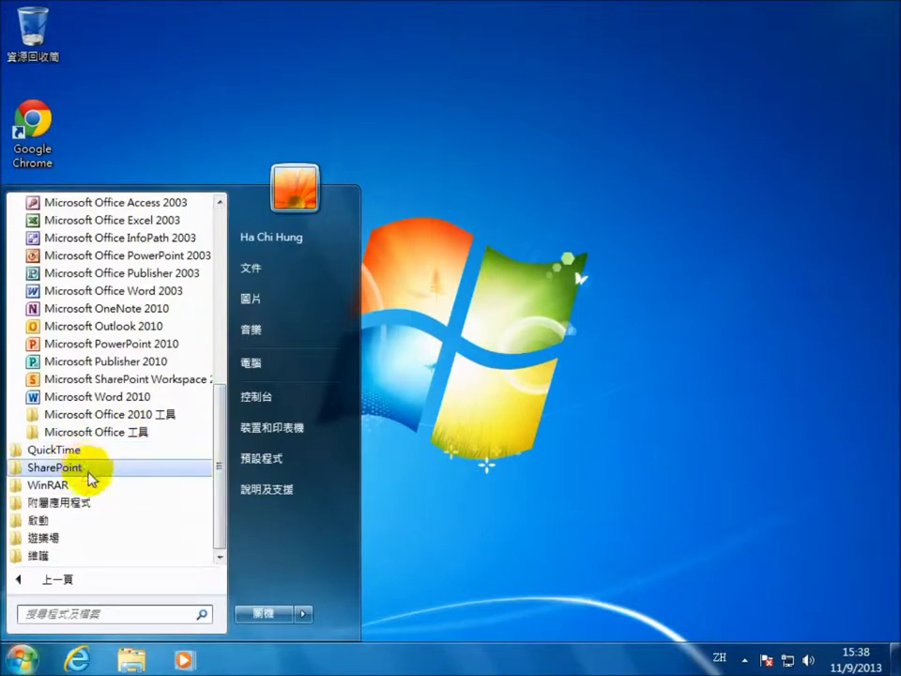
left_click(68, 506)
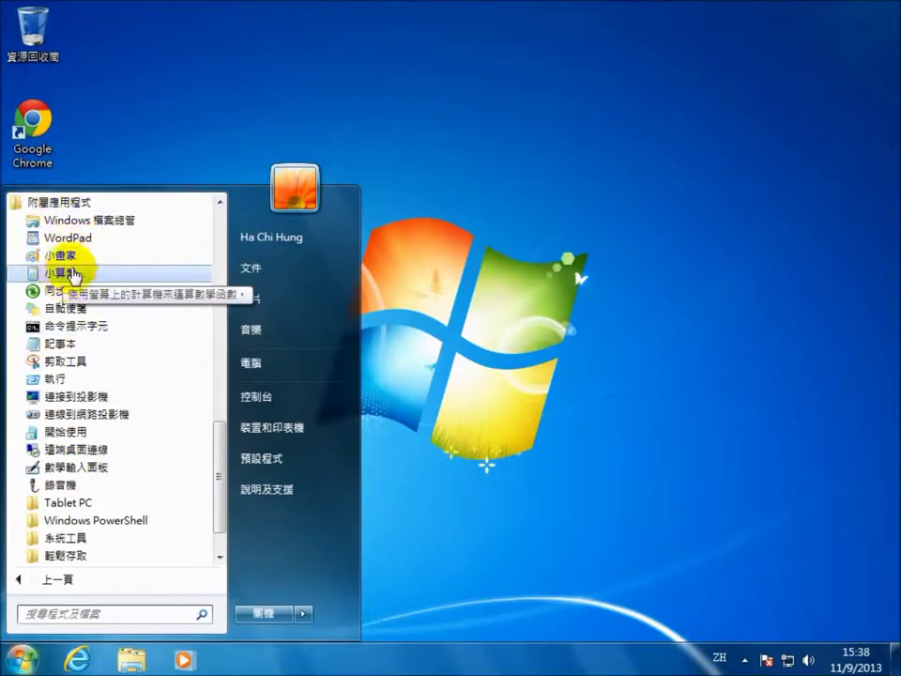
left_click(80, 202)
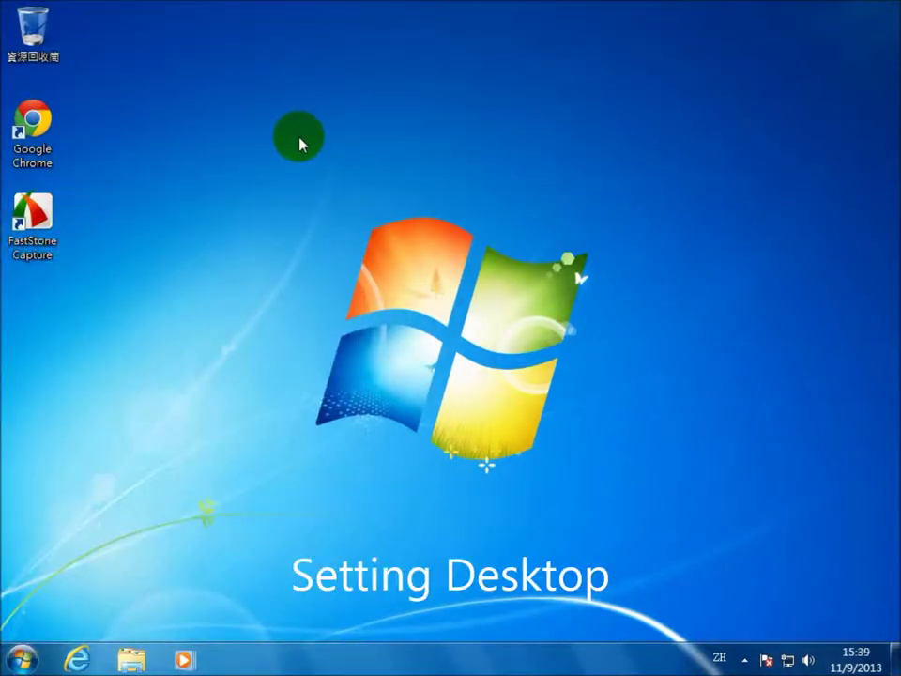
- Open the desktop personalization settings, apply the 自然 Aero theme, and minimize the window to reveal the desktop
right_click(300, 143)
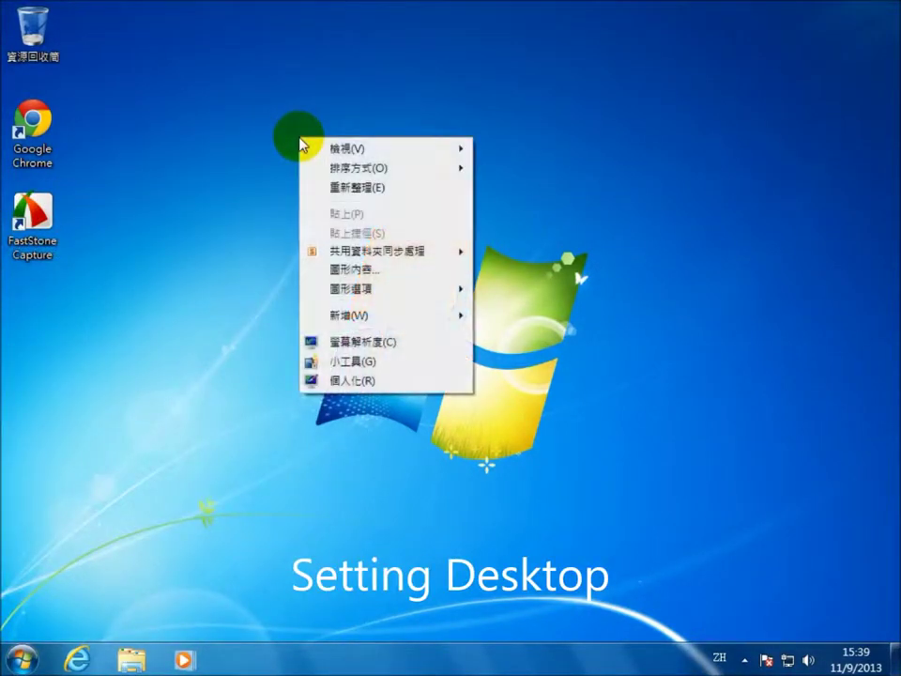
left_click(380, 383)
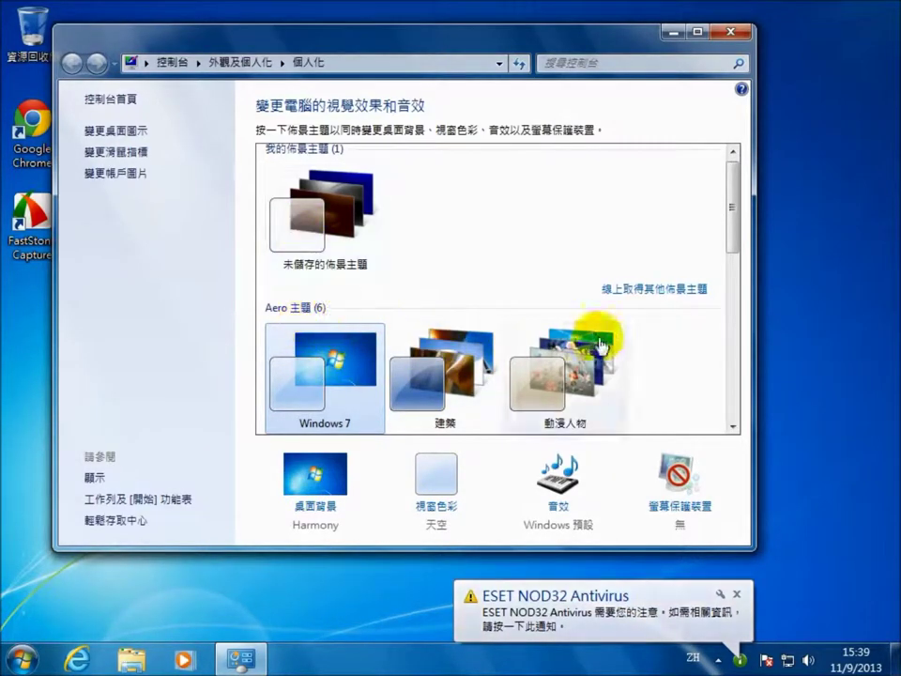
left_click_drag(731, 209, 741, 258)
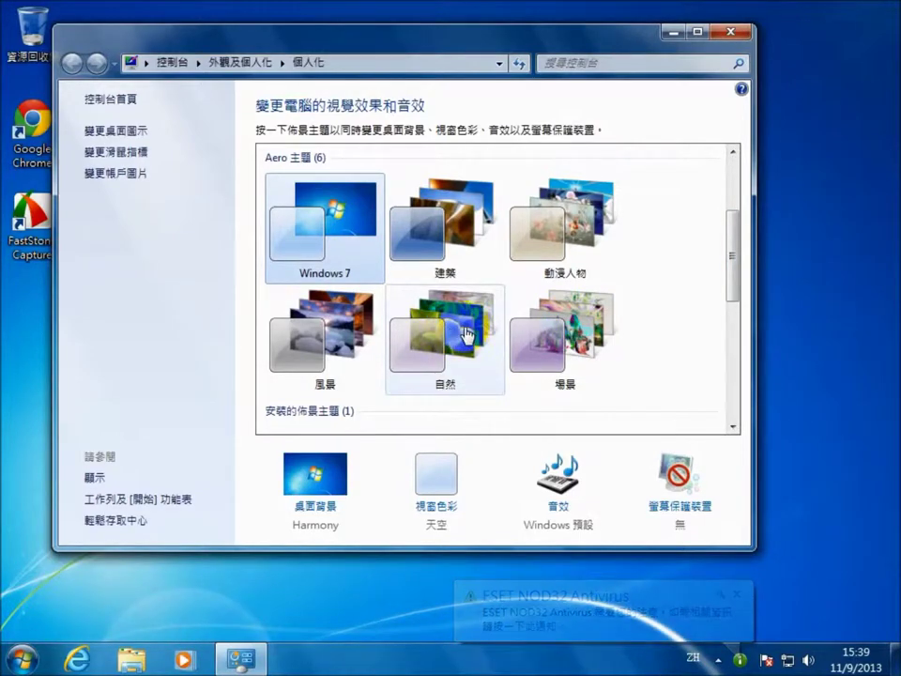
left_click(470, 332)
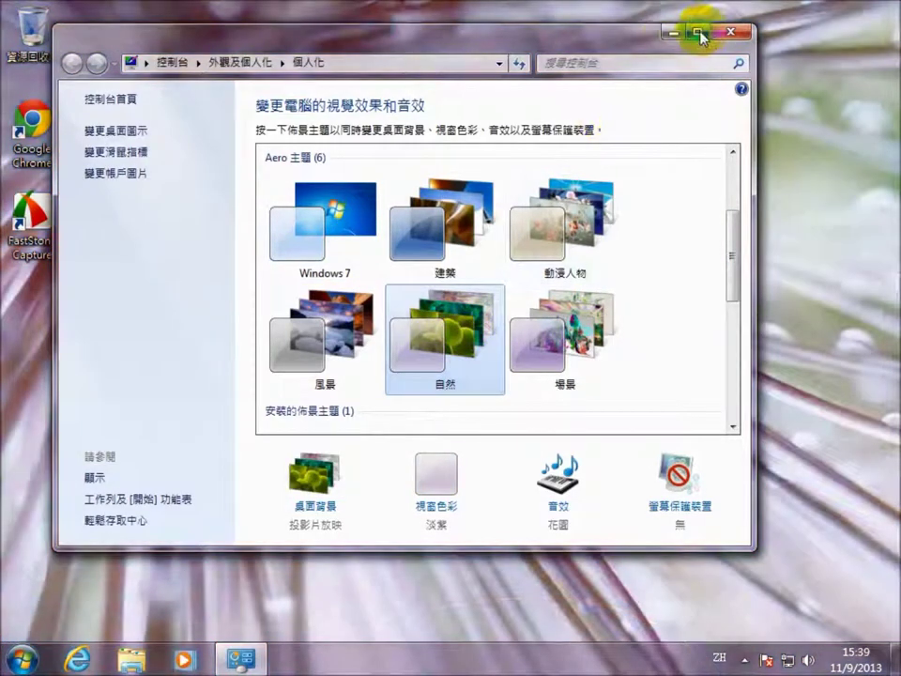
left_click(671, 31)
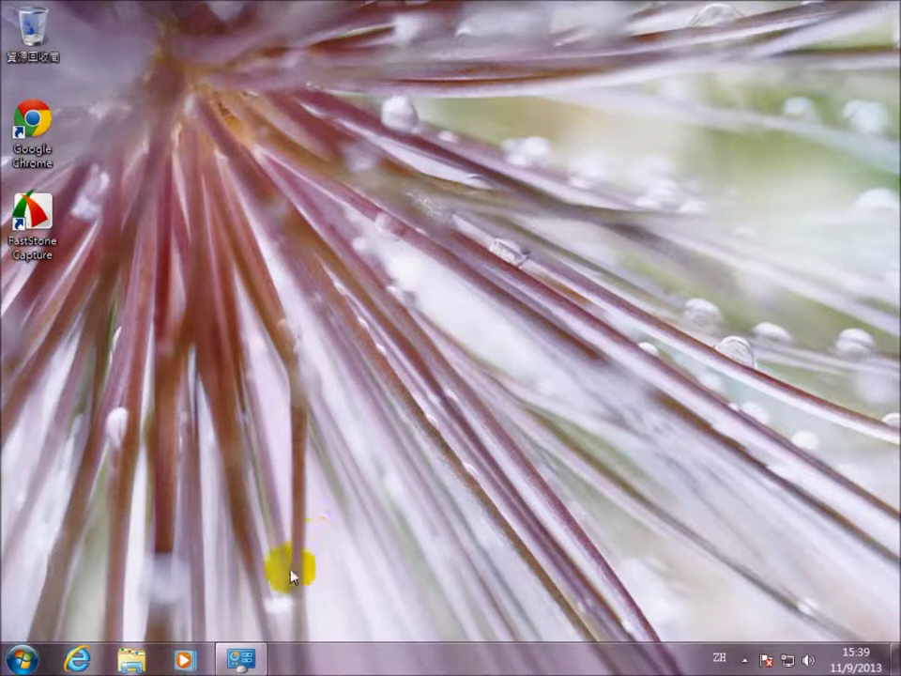
- Restore the personalization window, try the 風景 theme, set the theme back to Windows 7, and close the window
left_click(240, 660)
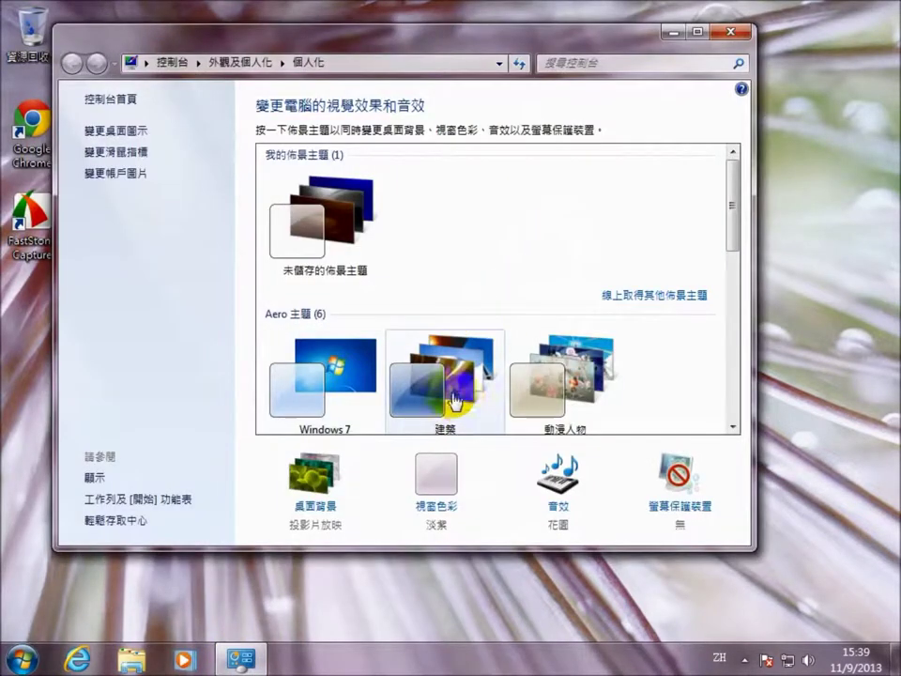
scroll(395, 394, "down", 3)
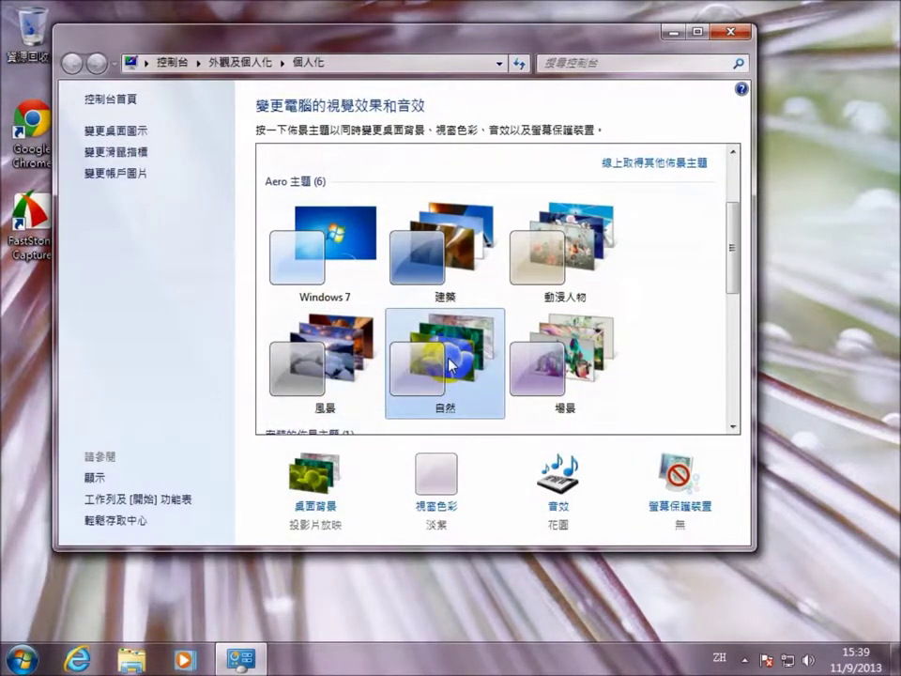
left_click(324, 362)
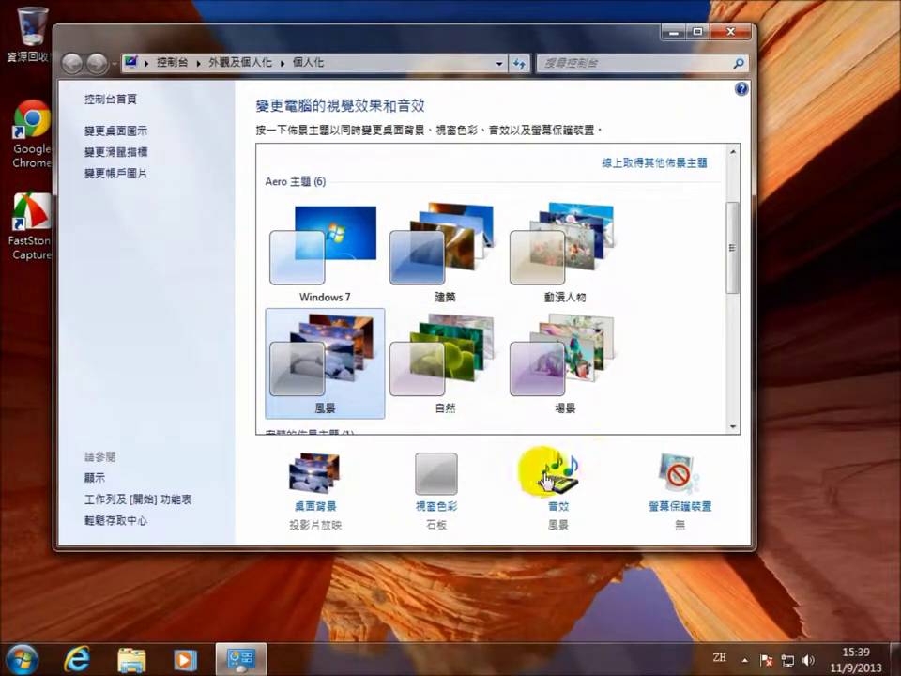
left_click(340, 259)
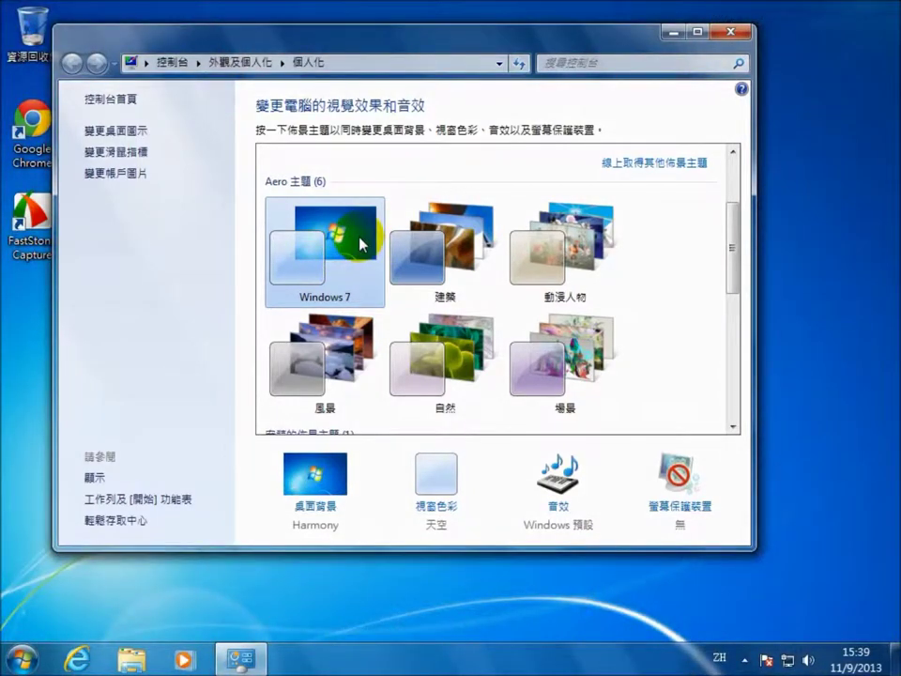
left_click(730, 32)
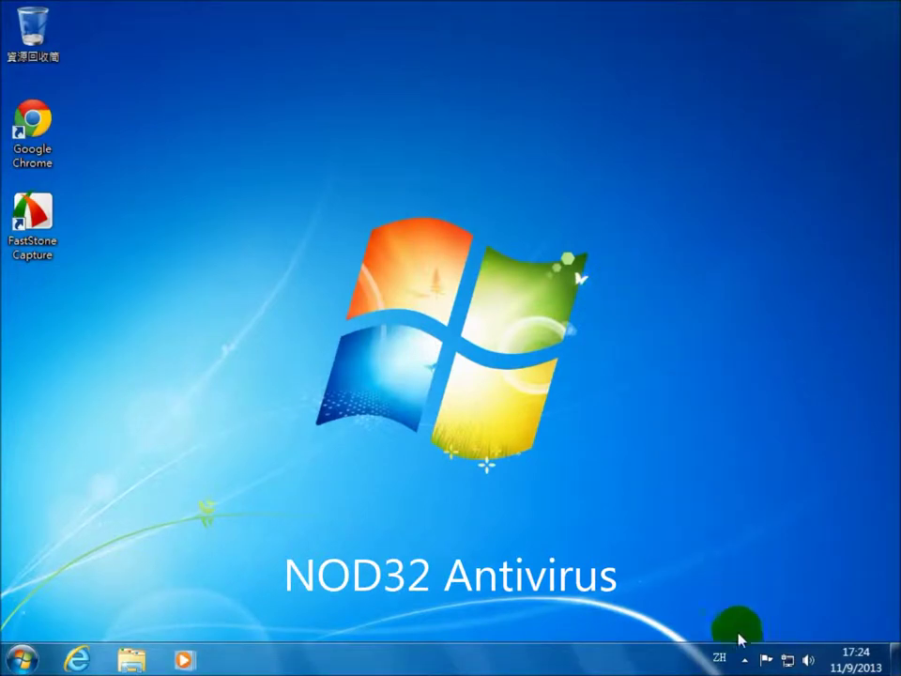
- Open the main window of ESET NOD32 Antivirus 5 and move it clear of the desktop icons
left_click(746, 661)
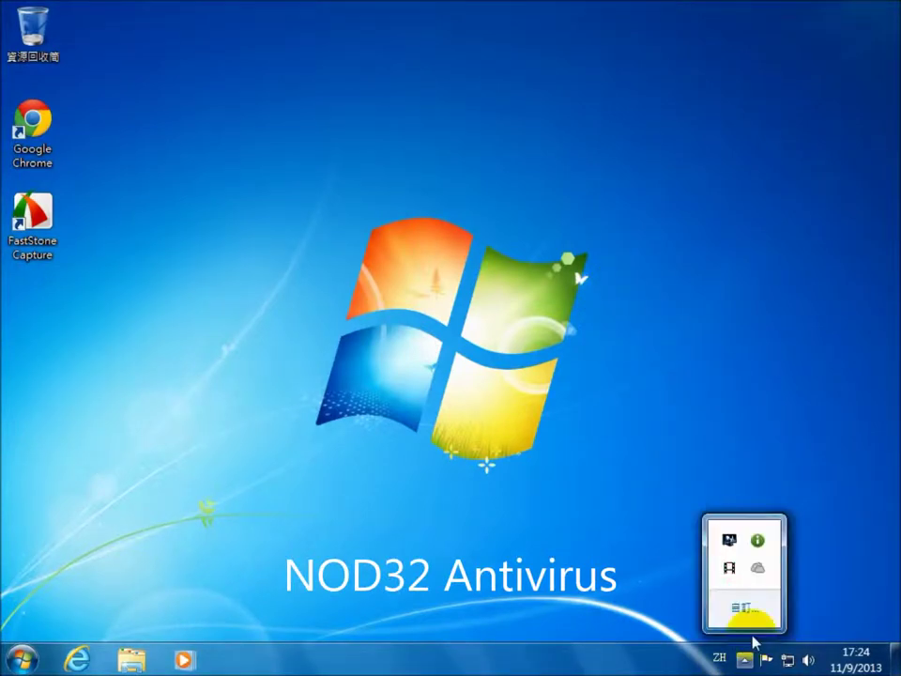
right_click(758, 544)
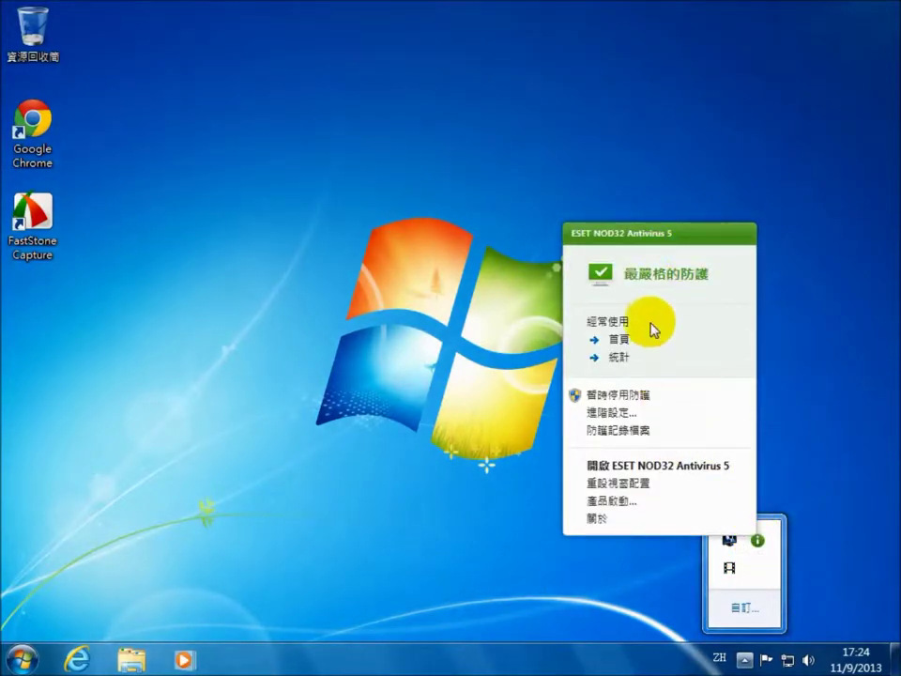
left_click(681, 466)
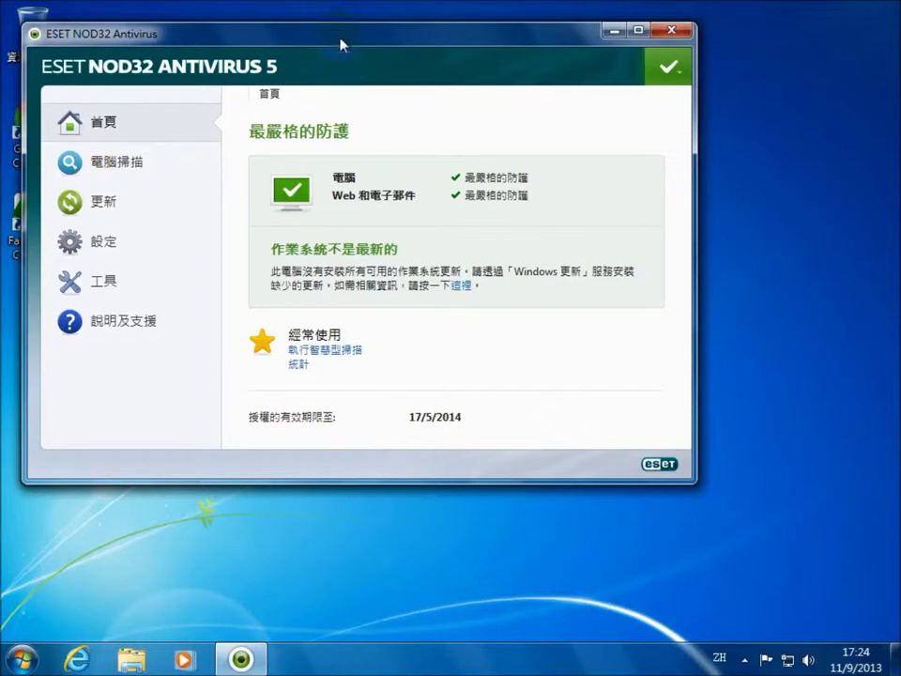
left_click_drag(342, 35, 419, 50)
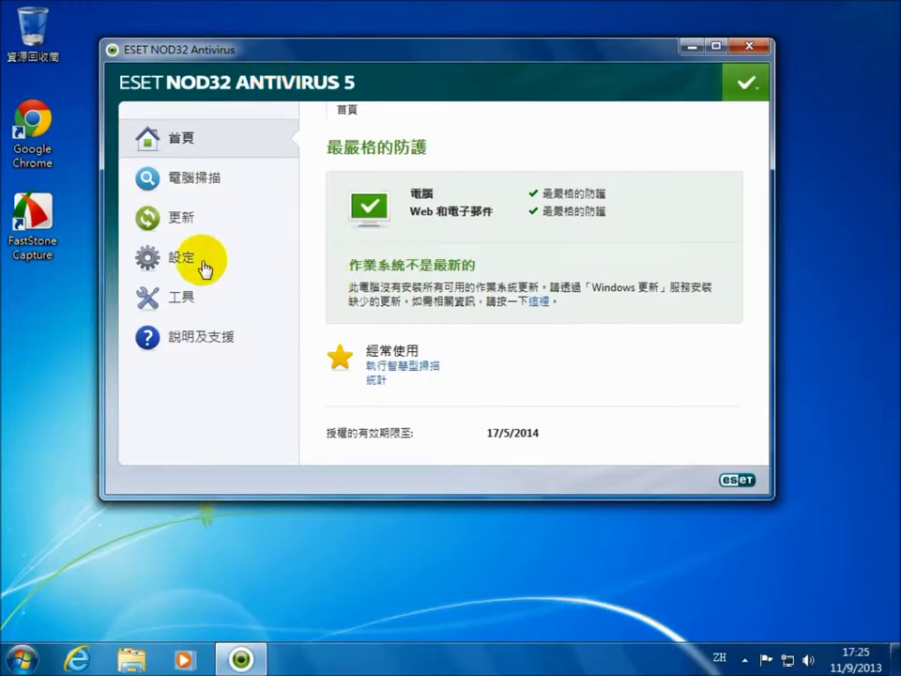
- Review the update (更新) and computer scan (電腦掃描) pages of ESET NOD32 Antivirus, and close its window
left_click(188, 226)
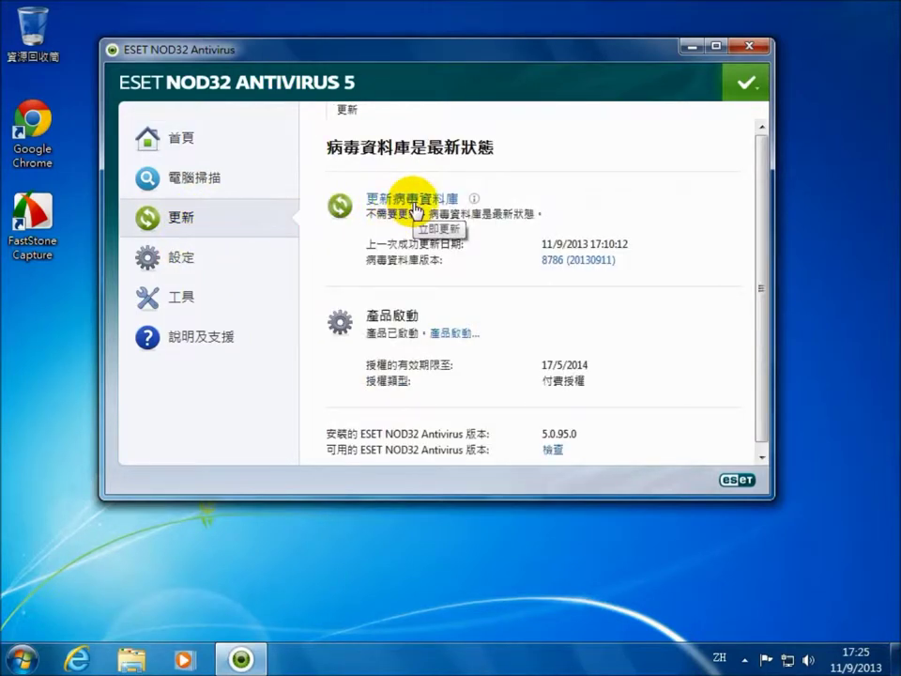
left_click(205, 183)
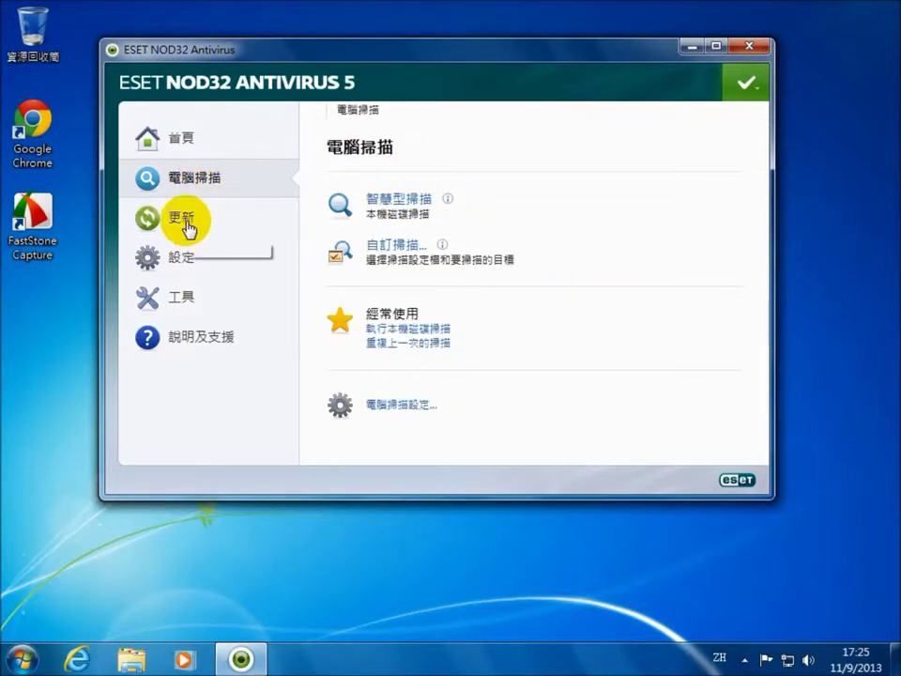
left_click(189, 224)
left_click(213, 182)
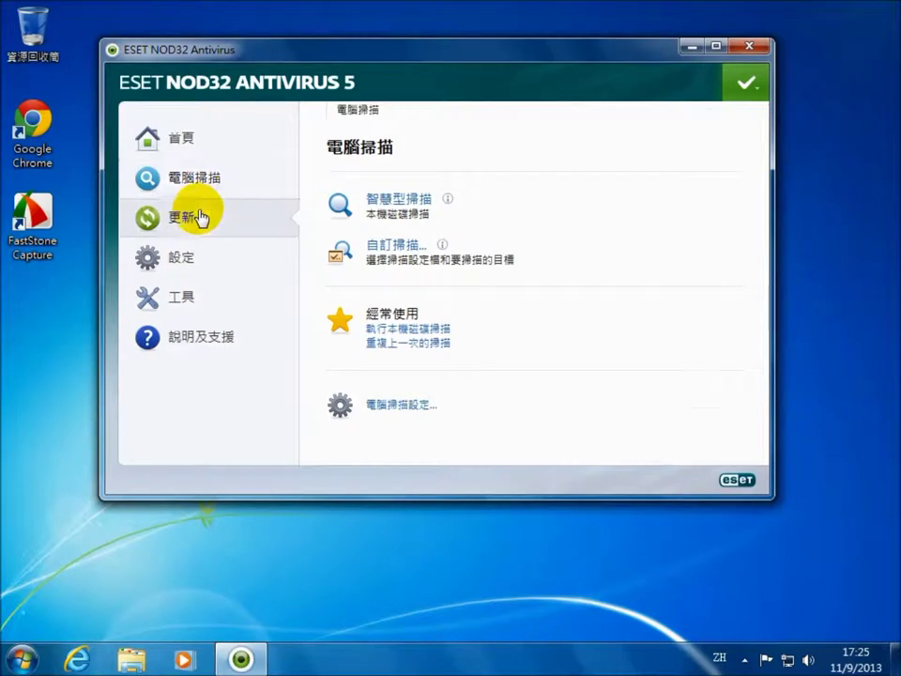
left_click(201, 217)
left_click(219, 180)
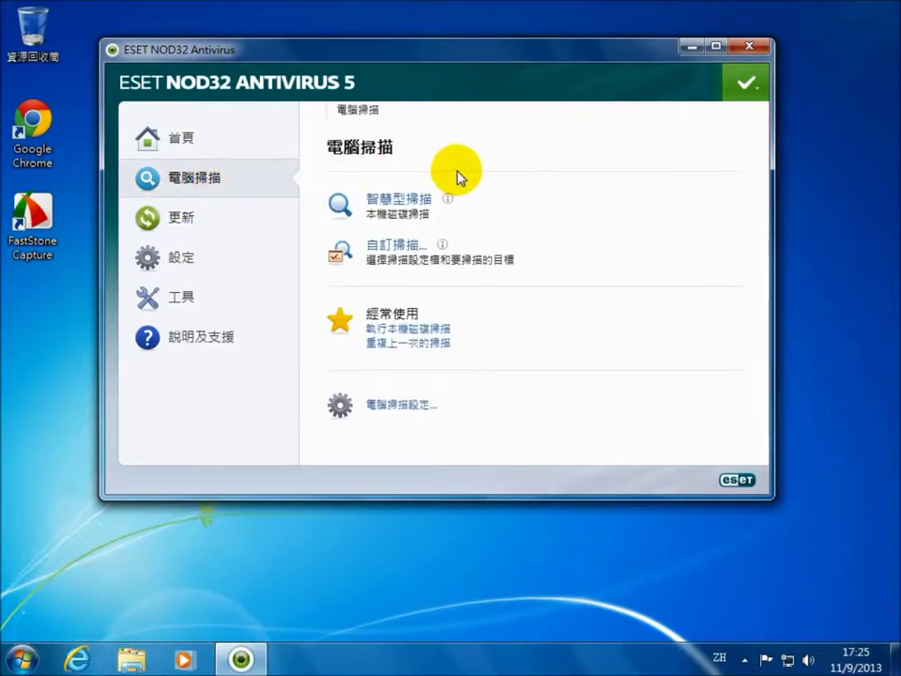
left_click(746, 47)
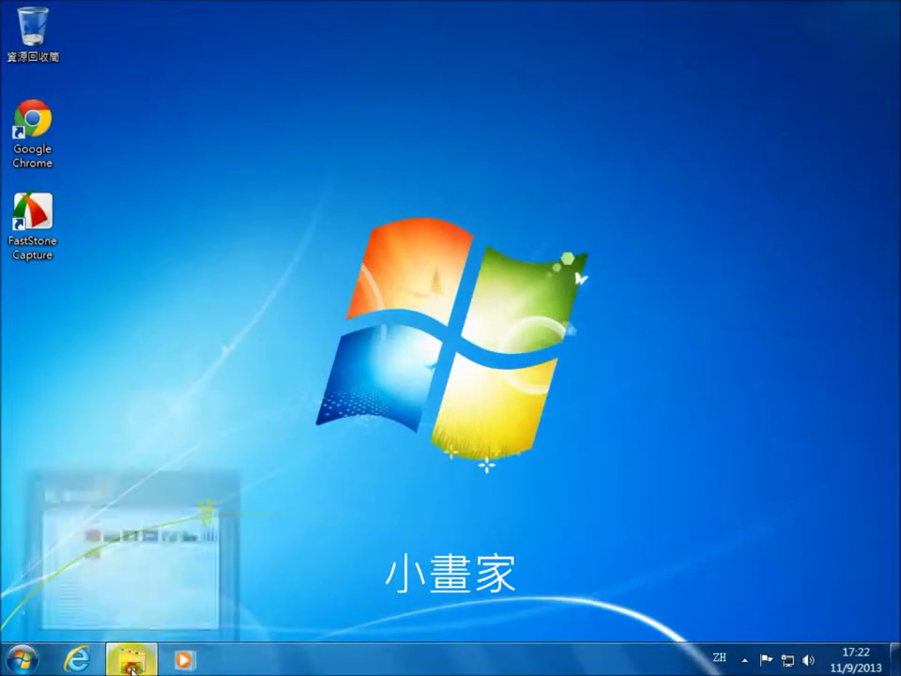
- Bring up the 範例圖片 folder, view the 菊花 picture in Windows 相片檢視器, and close the viewer
left_click(132, 668)
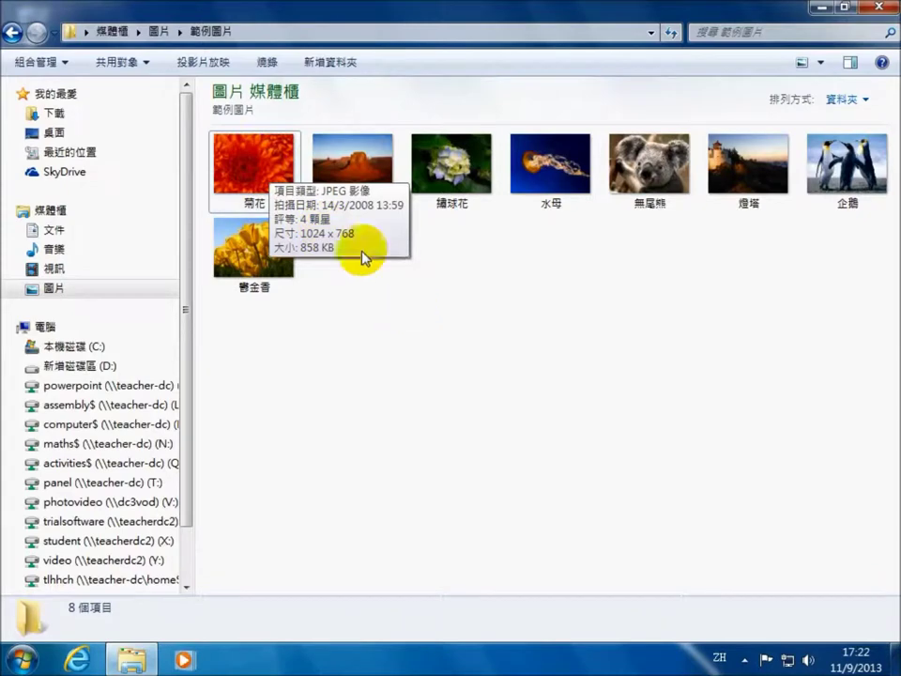
double_click(258, 169)
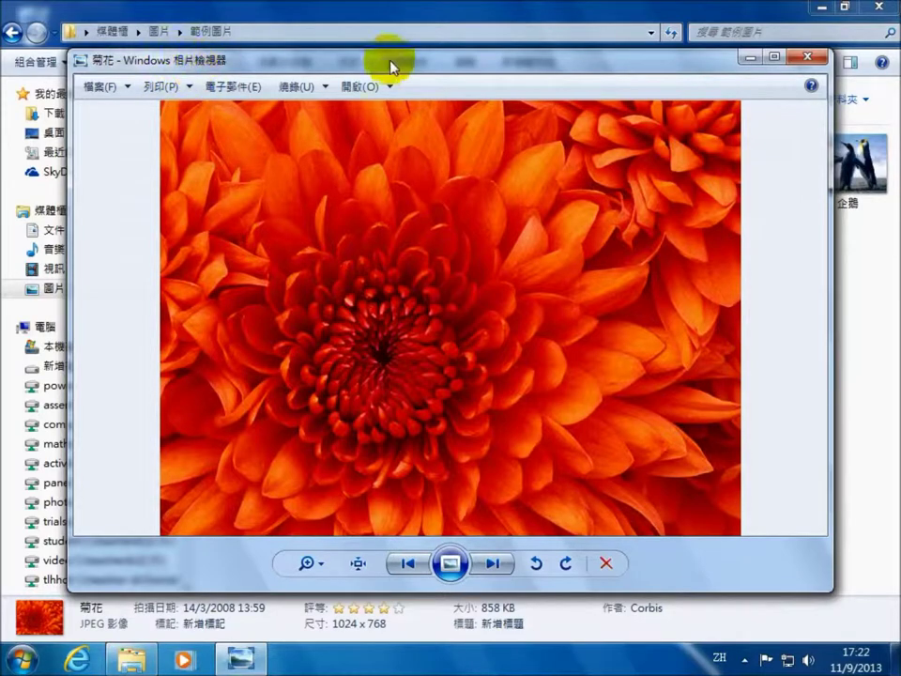
left_click(808, 57)
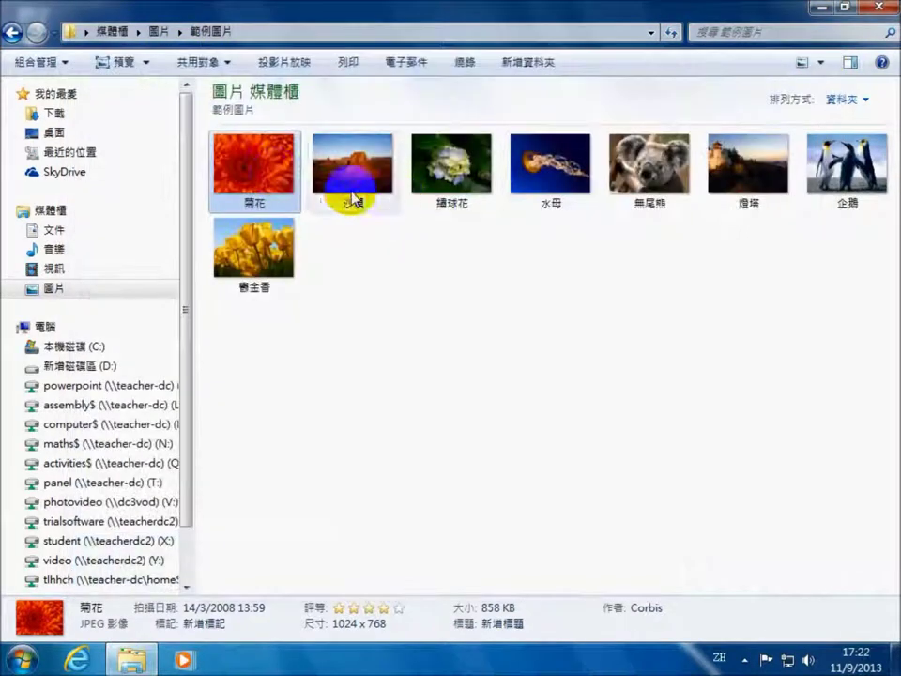
- Open the 菊花 picture from the 範例圖片 folder with 小畫家
right_click(258, 169)
mouse_move(365, 319)
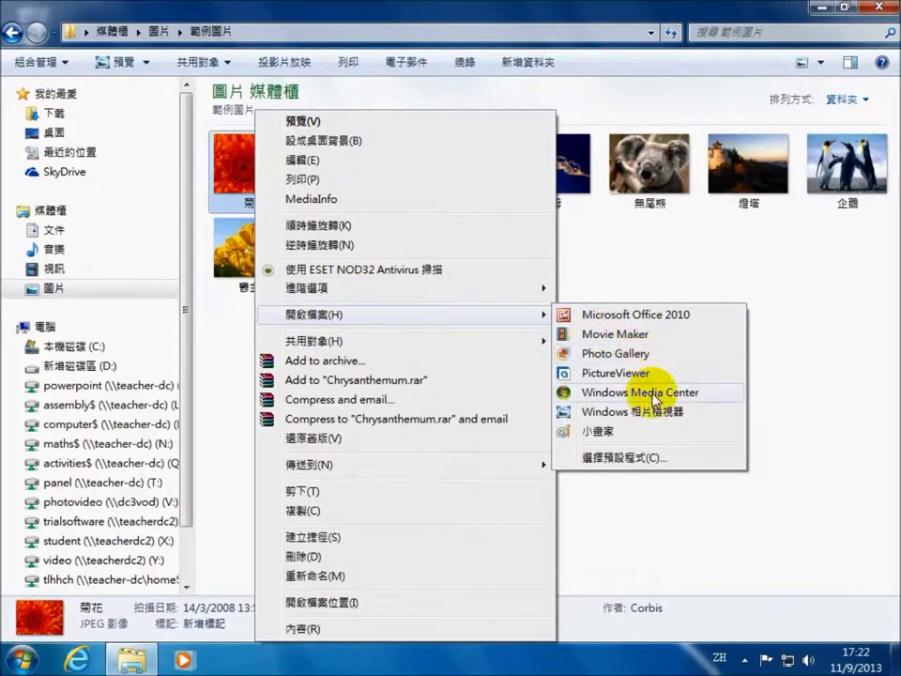
left_click(601, 432)
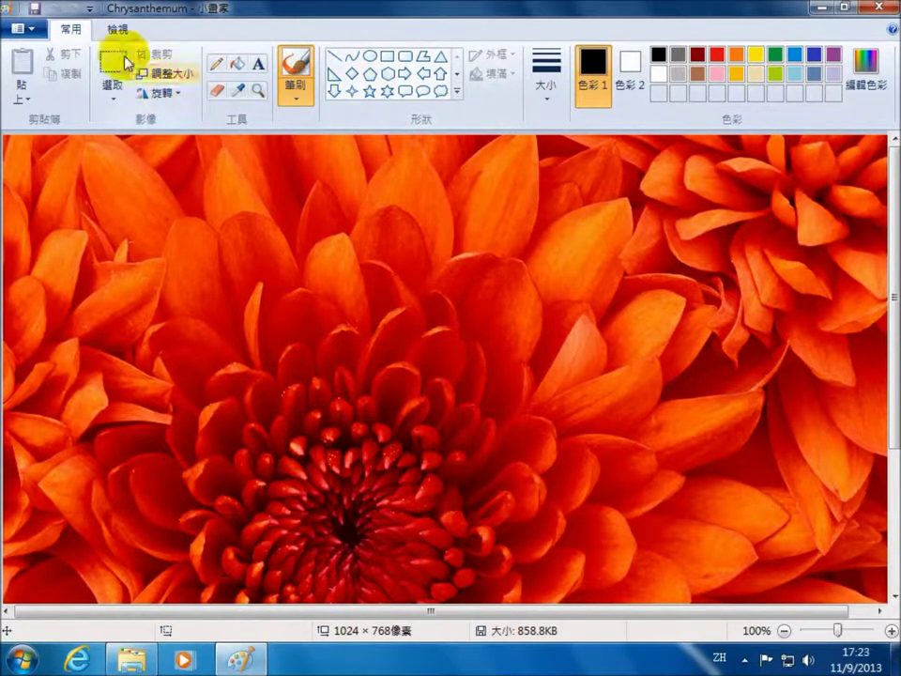
- Examine the file formats 小畫家 offers for saving the picture under 另存新檔, without saving it
left_click(40, 33)
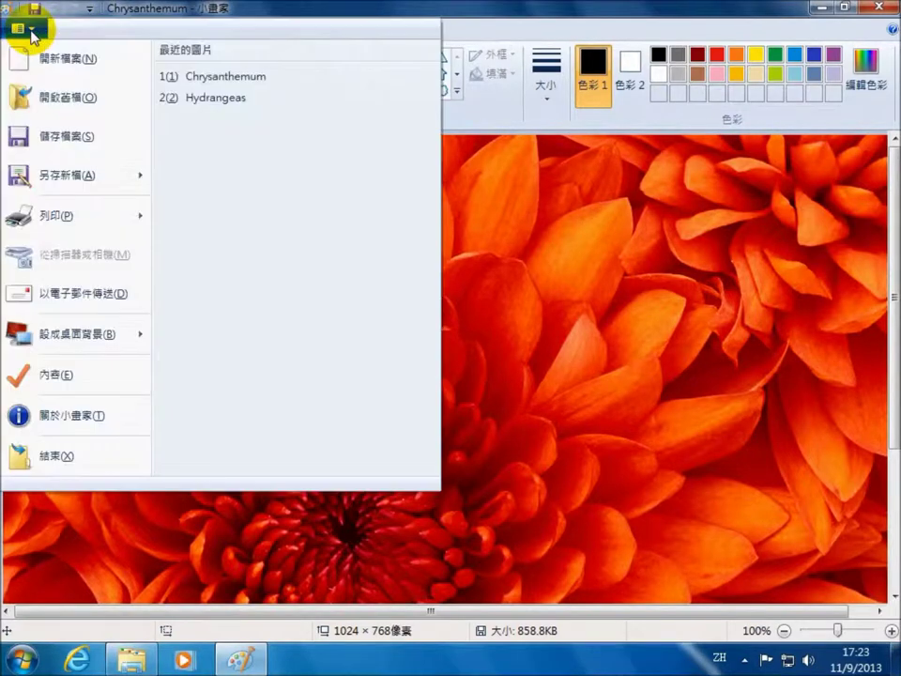
mouse_move(89, 184)
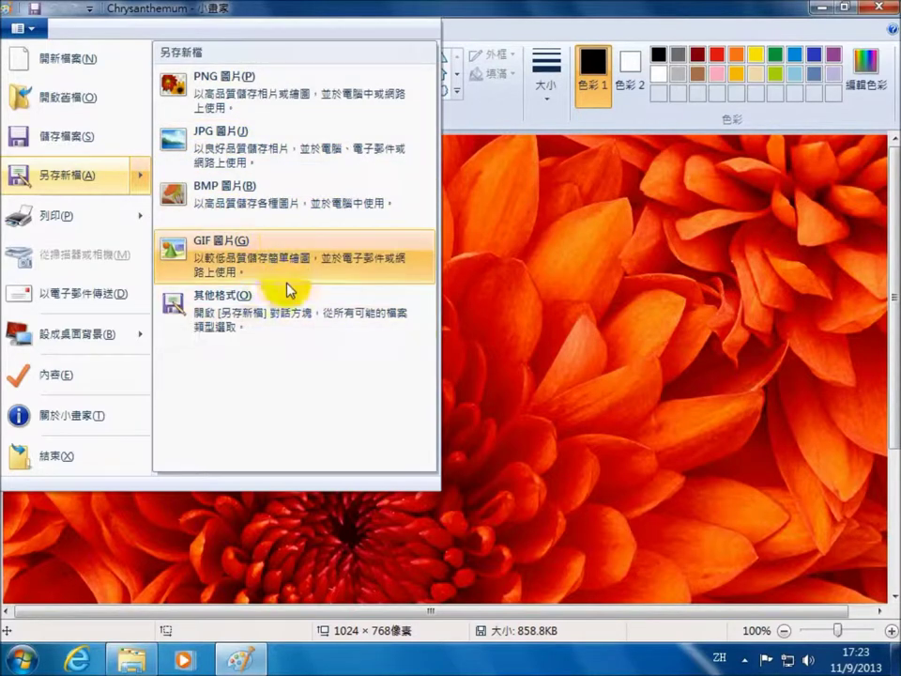
left_click(534, 11)
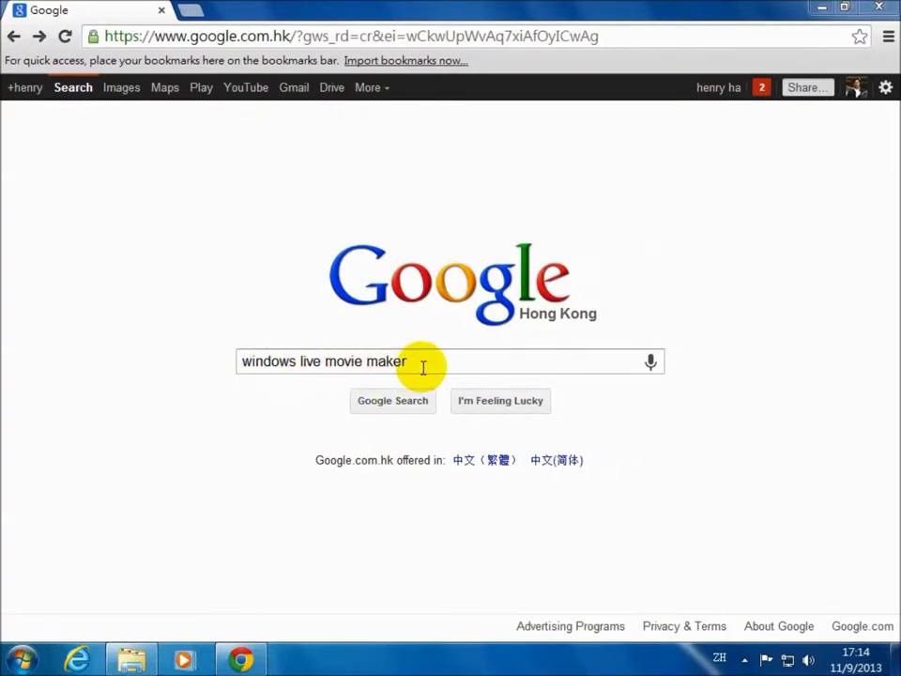
- Search Google for windows live movie maker, and download and run the installer from Microsoft's Movie Maker page
left_click(396, 405)
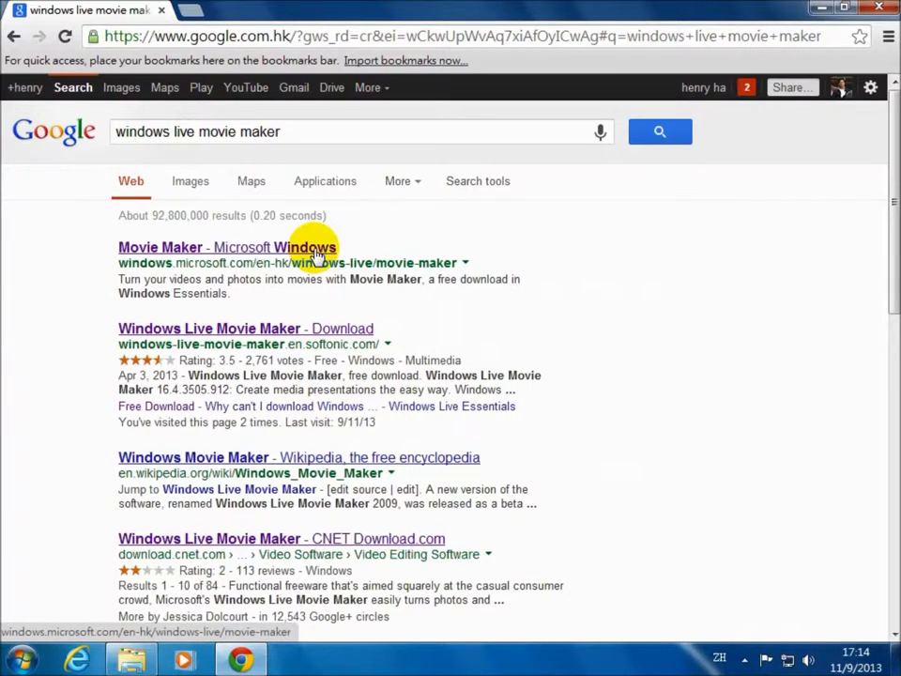
left_click(318, 250)
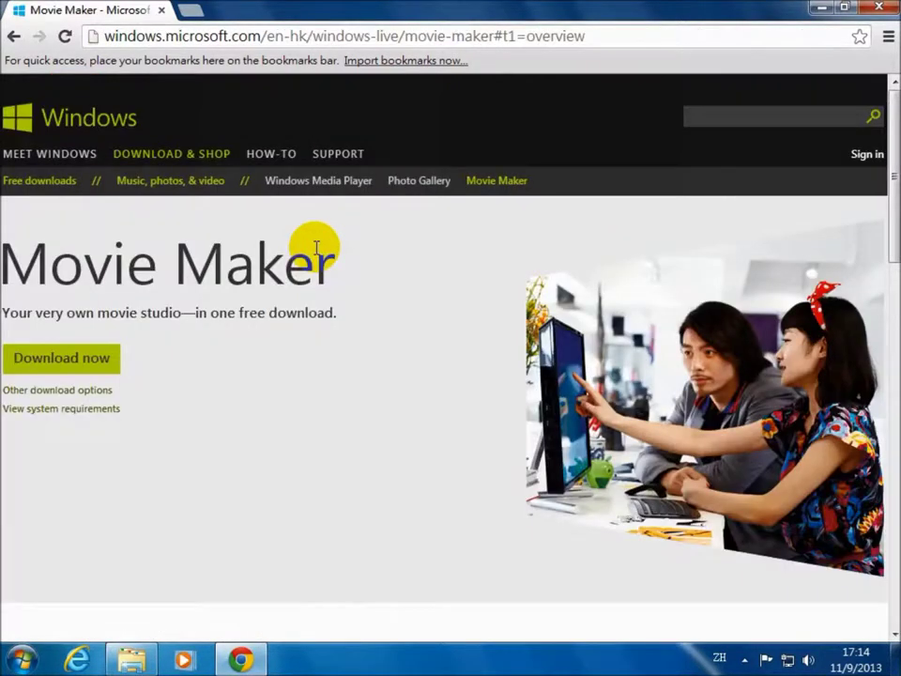
left_click(95, 365)
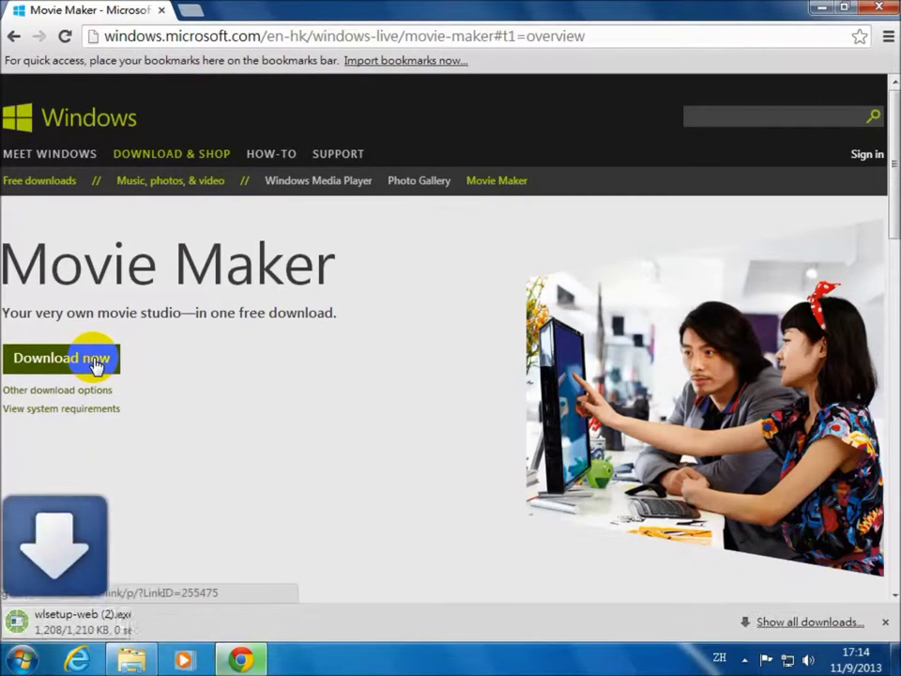
left_click(113, 625)
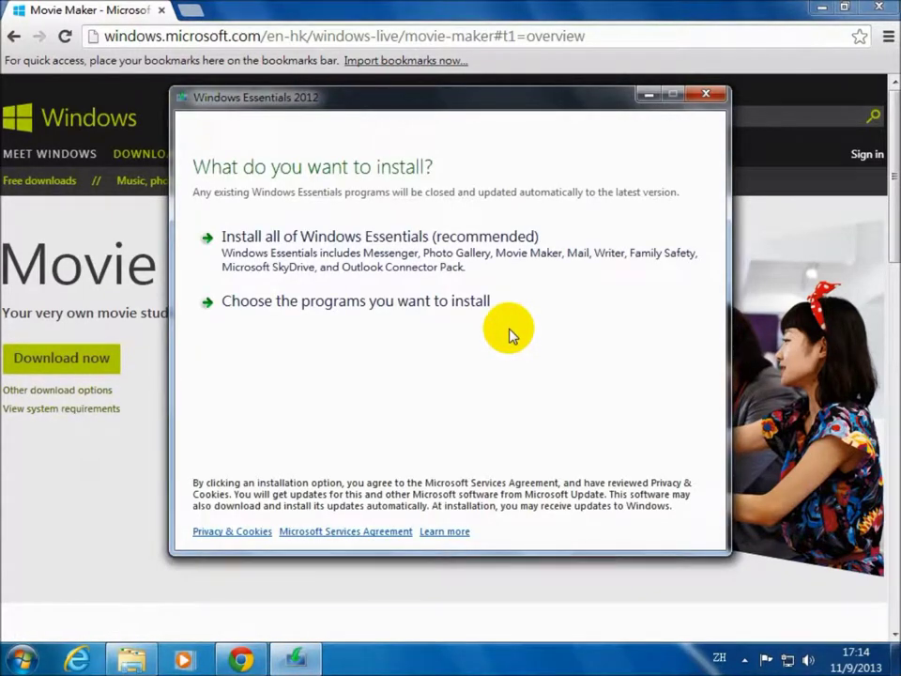
- Choose individual programs in the Windows Essentials 2012 setup, deselecting Messenger, Outlook Connector Pack, Mail and Family Safety
left_click(212, 301)
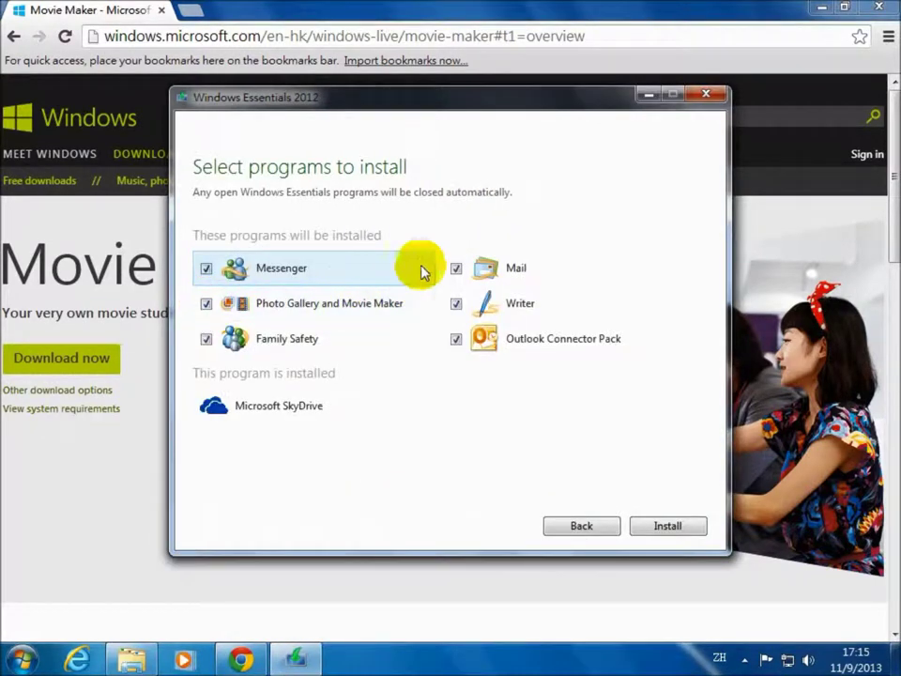
left_click(207, 269)
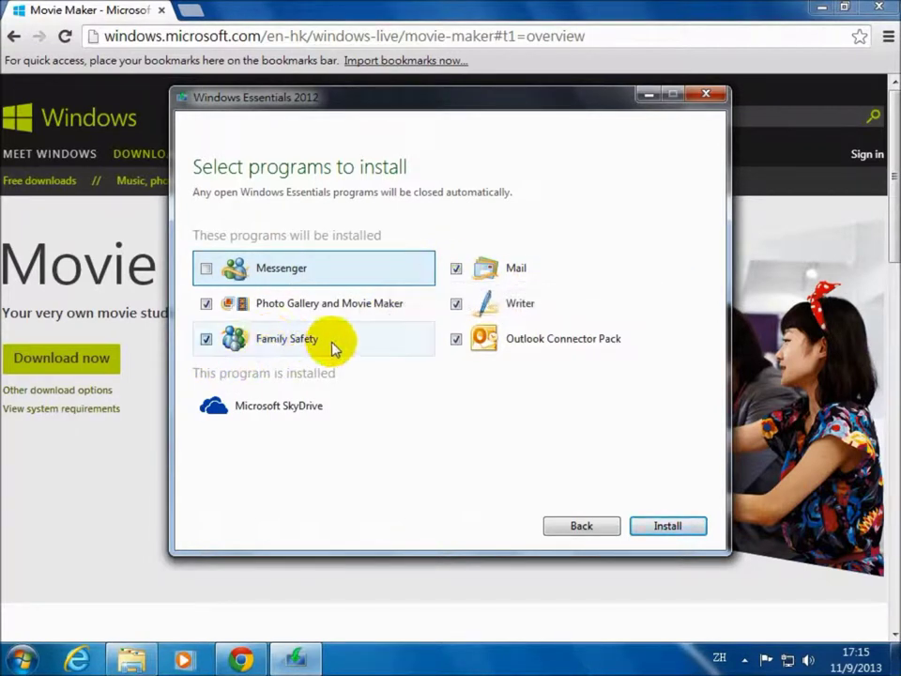
left_click(455, 340)
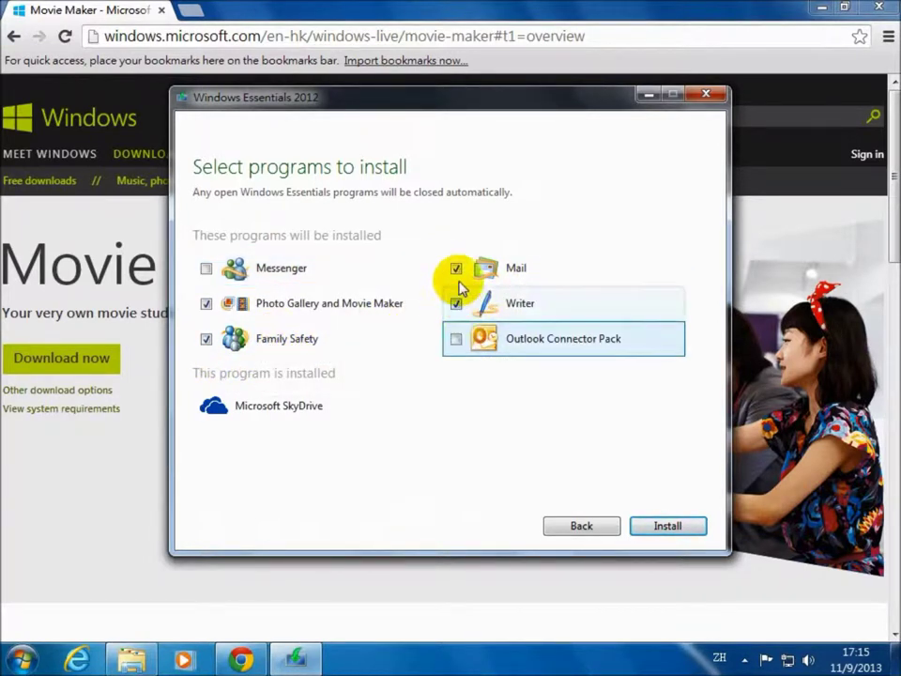
left_click(456, 269)
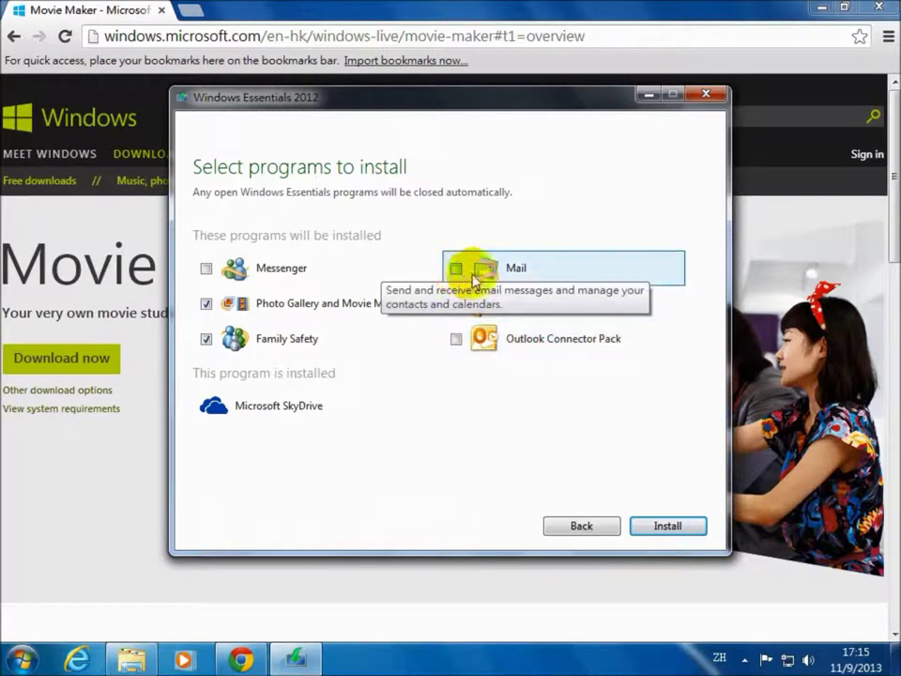
left_click(209, 341)
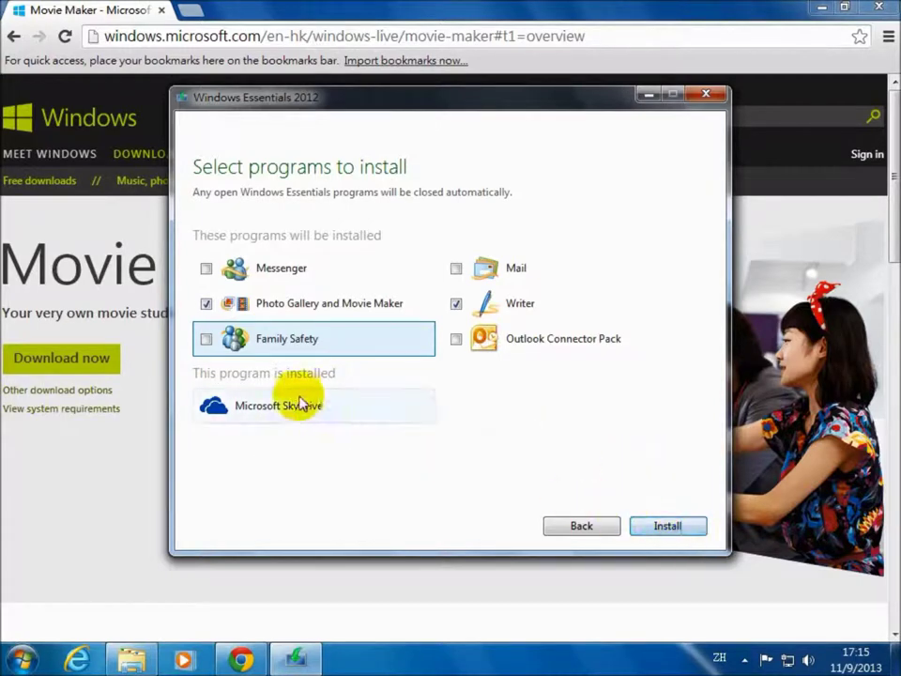
- Install the selected Windows Essentials programs, showing the installation details, and close the finished installer
left_click(668, 528)
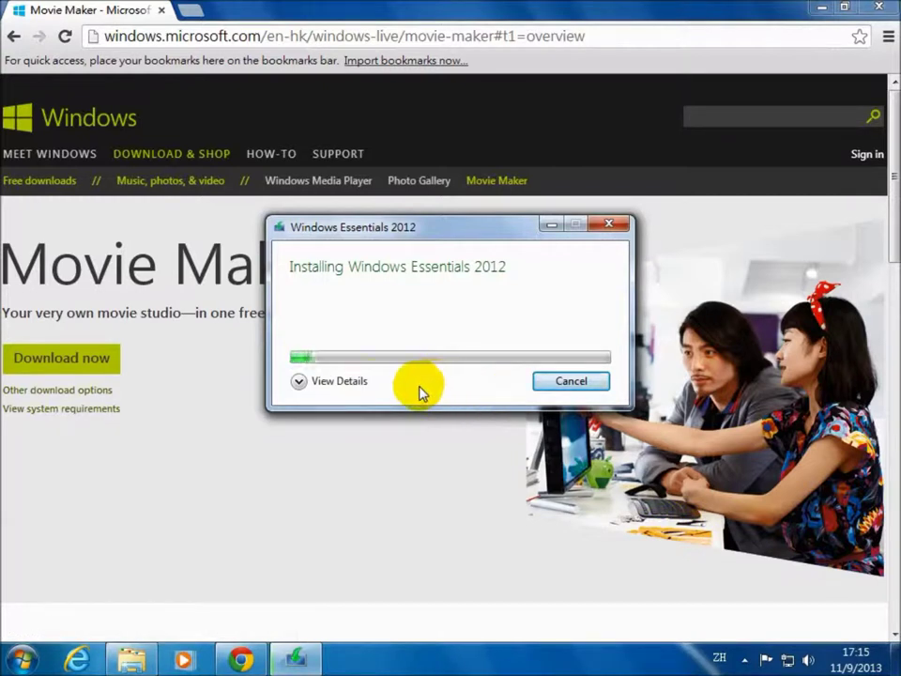
left_click(299, 382)
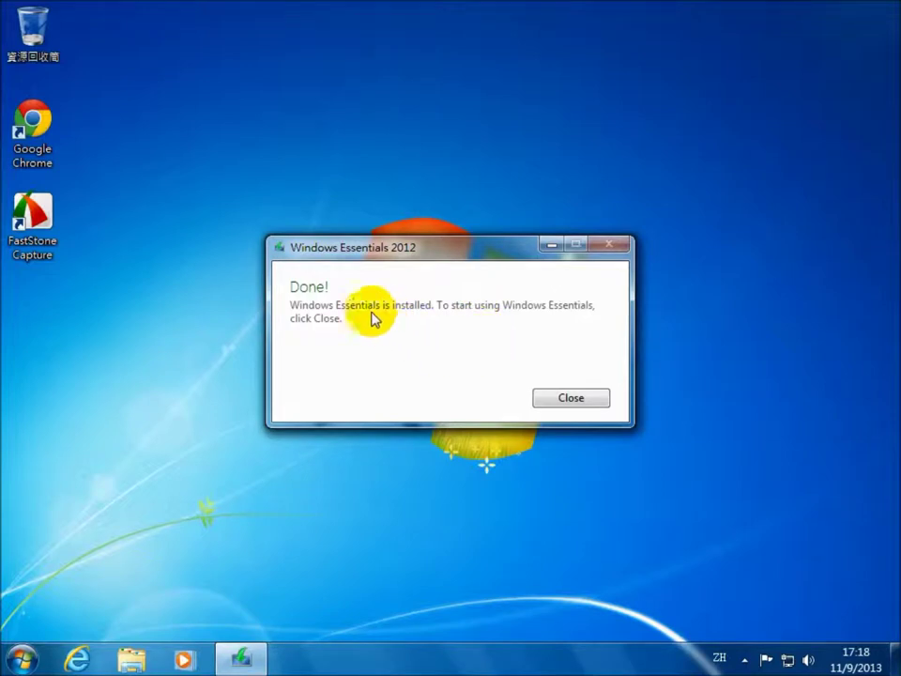
left_click(575, 398)
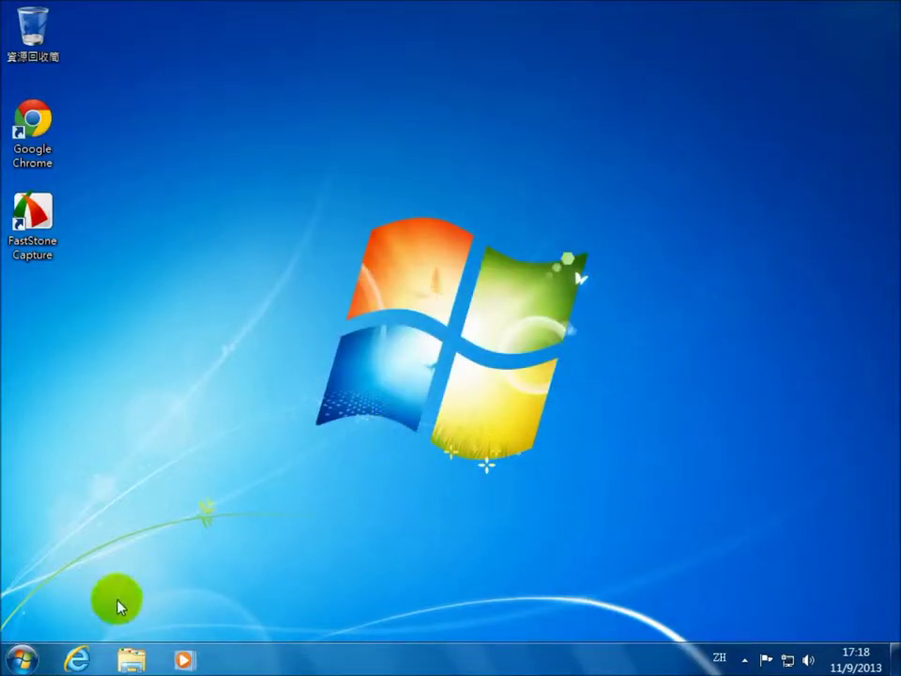
- Start Movie Maker, accept the Microsoft Services Agreement, and maximize the program window
left_click(21, 665)
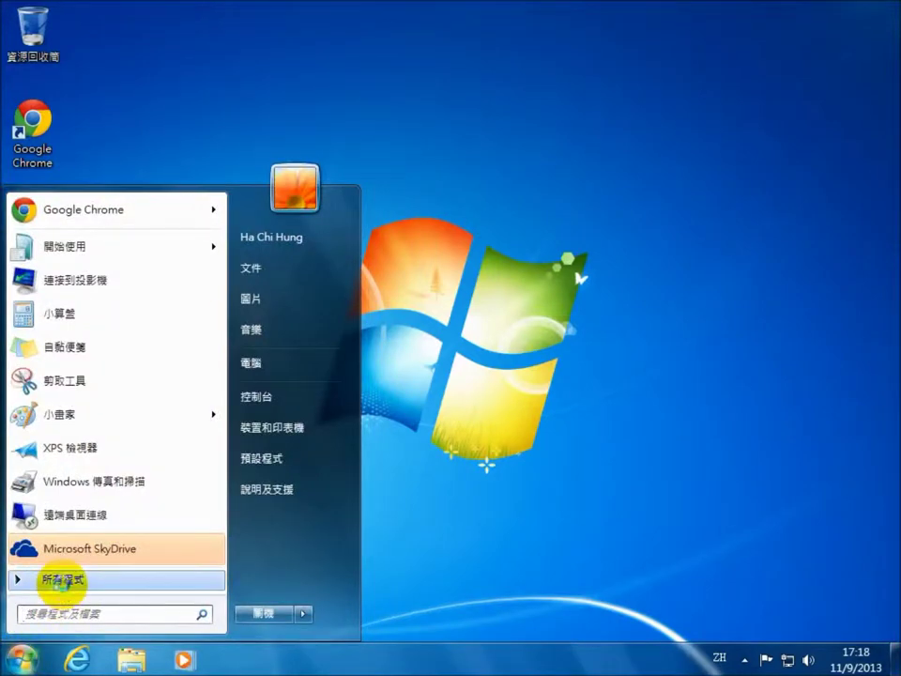
left_click(42, 582)
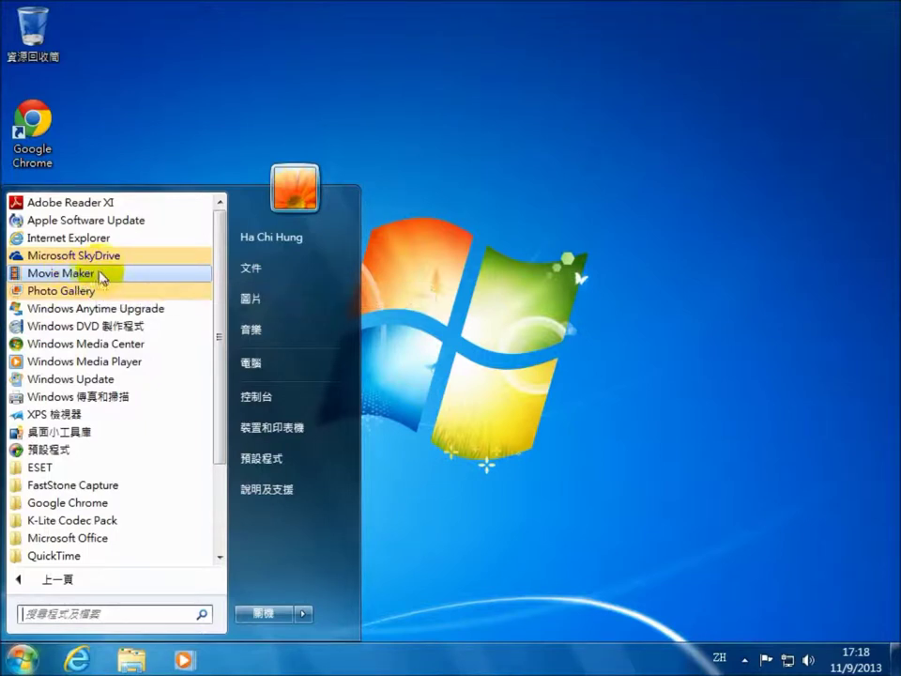
left_click(82, 274)
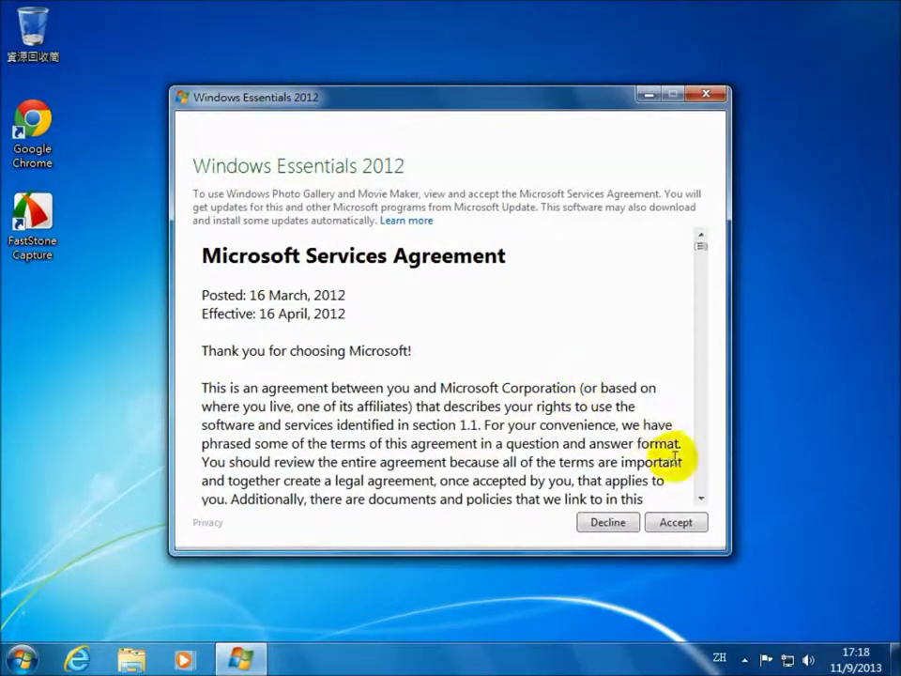
left_click(676, 522)
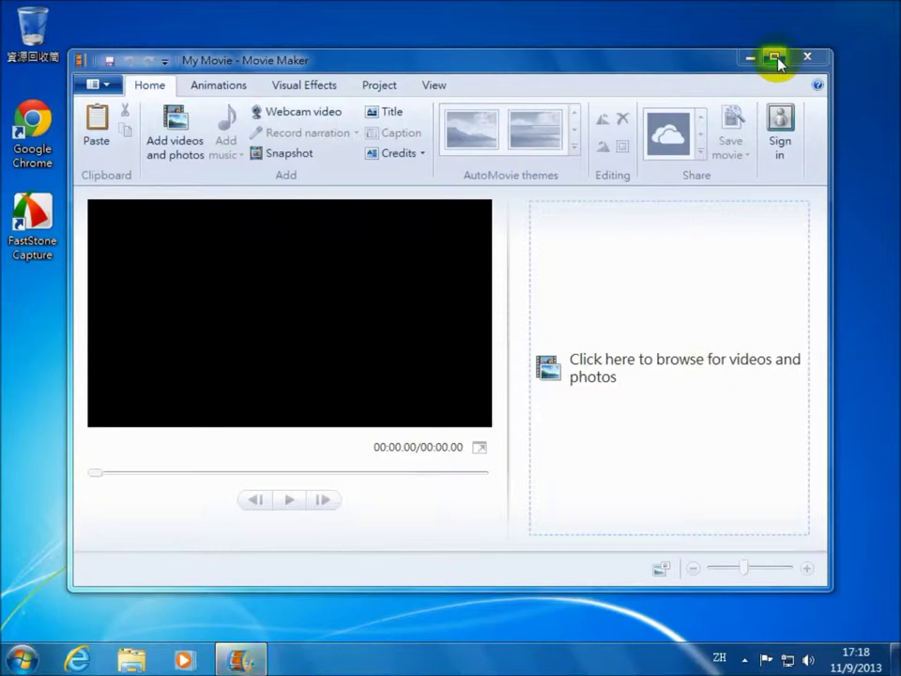
left_click(775, 58)
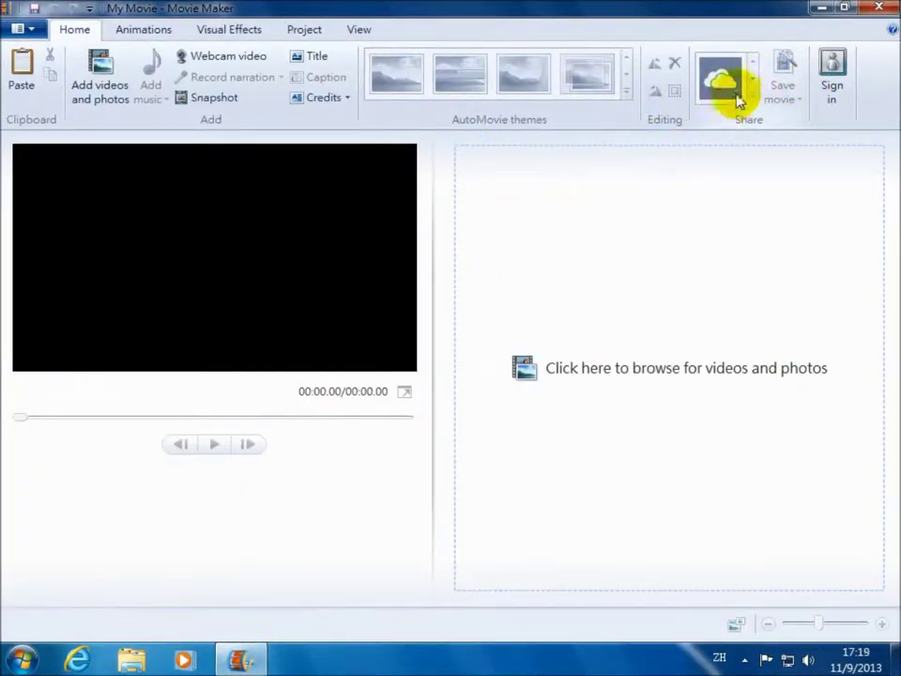
- Add a video clip to the empty Movie Maker project
left_click(101, 77)
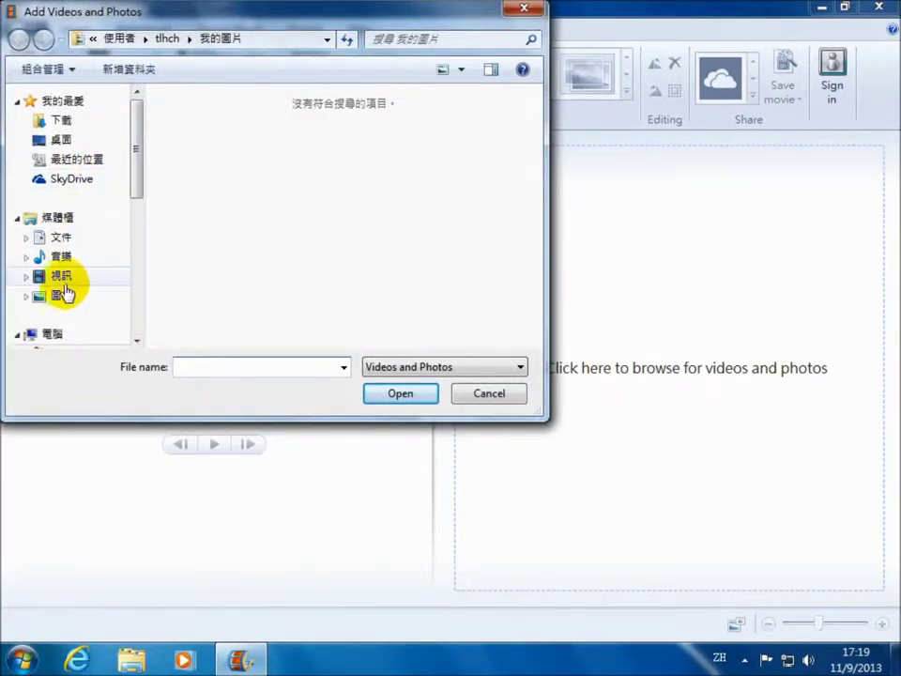
double_click(338, 191)
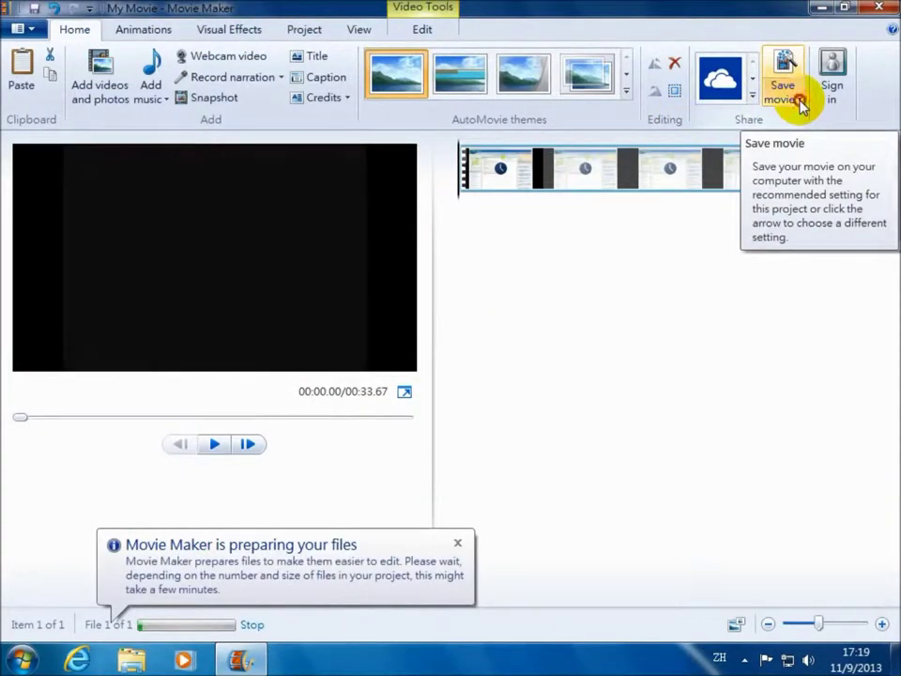
- Examine the computer, device, website and audio-only settings available for saving the movie, without choosing one
left_click(799, 100)
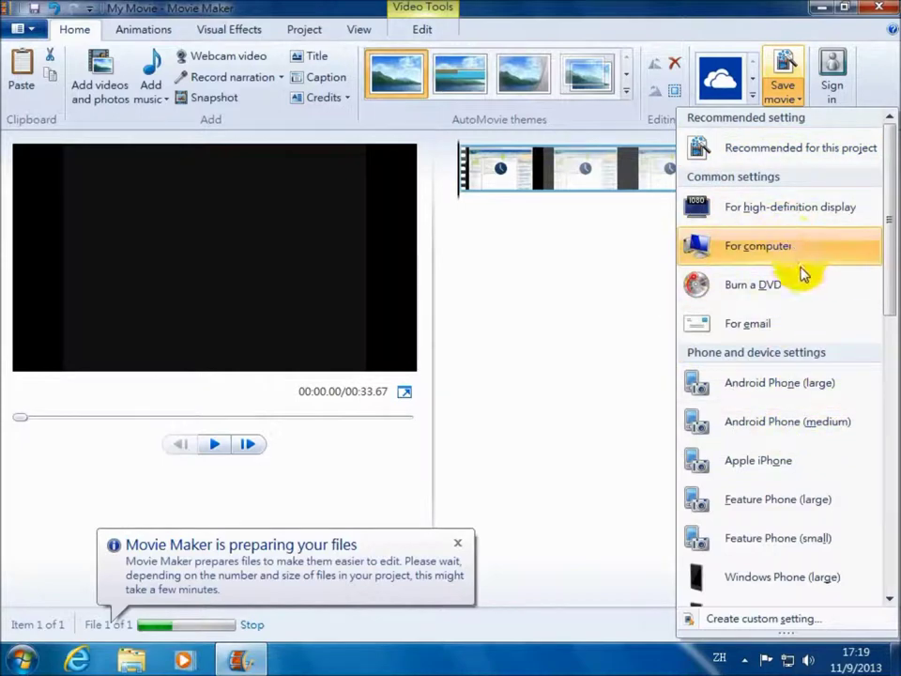
scroll(805, 274, "down", 10)
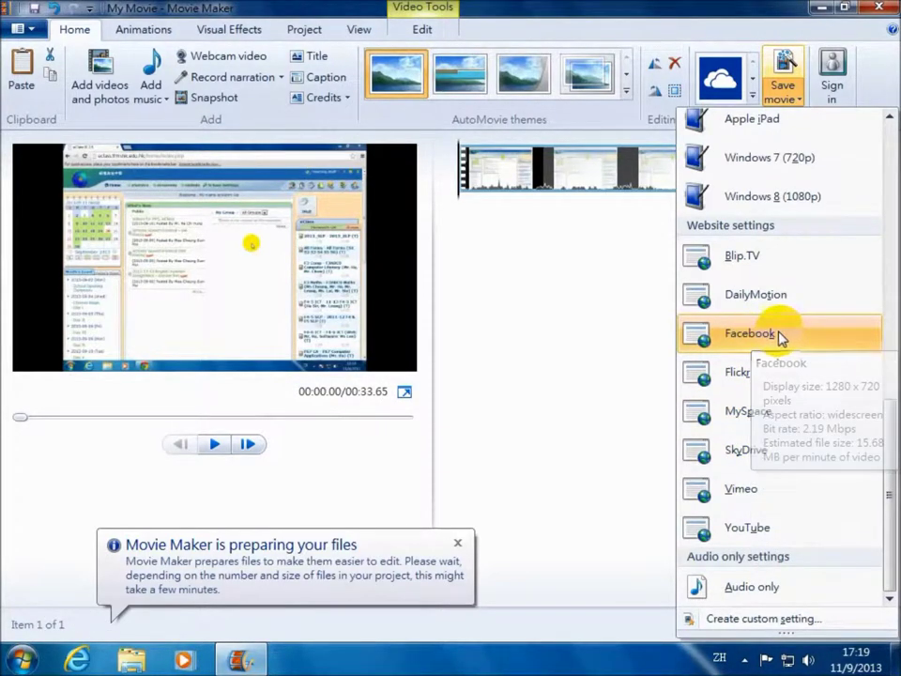
left_click(882, 74)
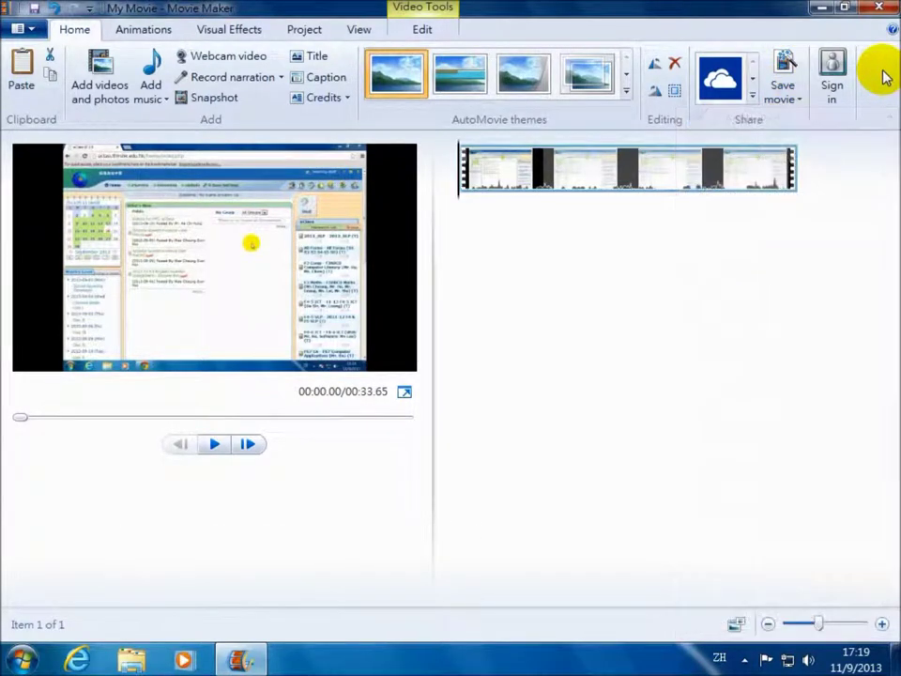
- Close Movie Maker and start Photo Gallery from the installed programs
left_click(881, 8)
left_click(482, 326)
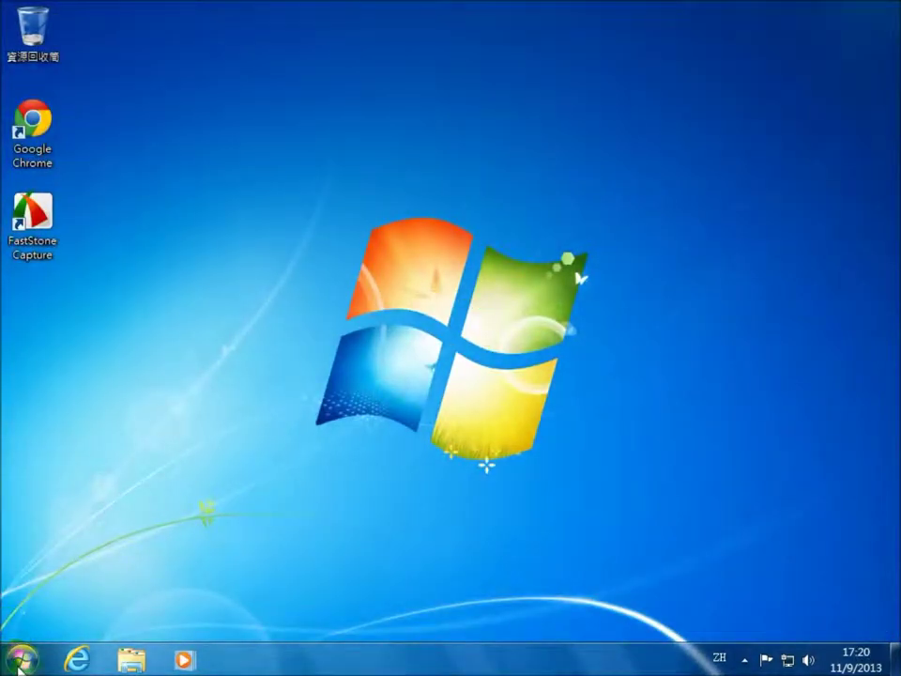
left_click(20, 659)
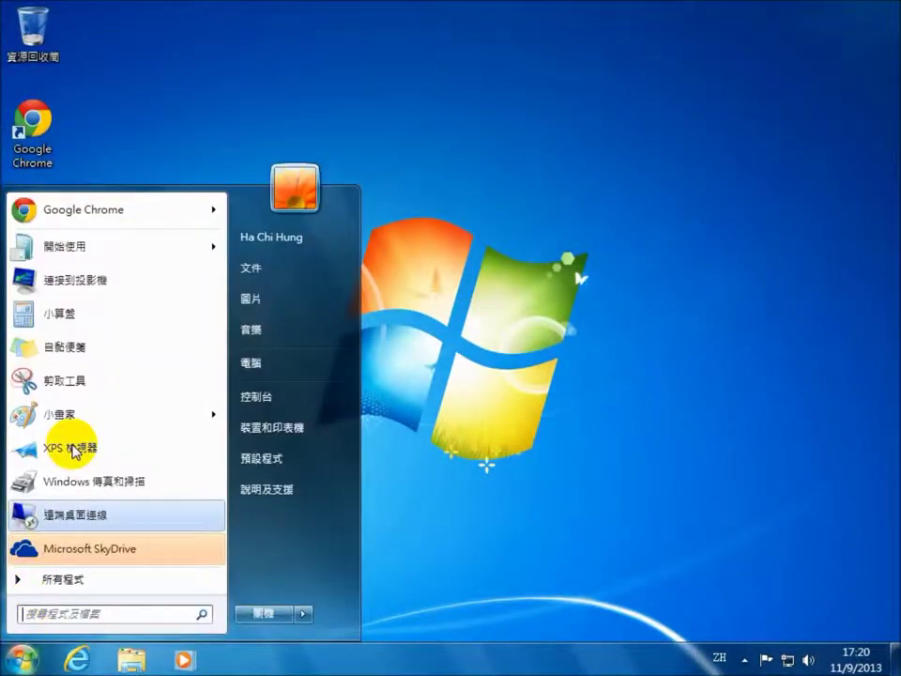
left_click(30, 586)
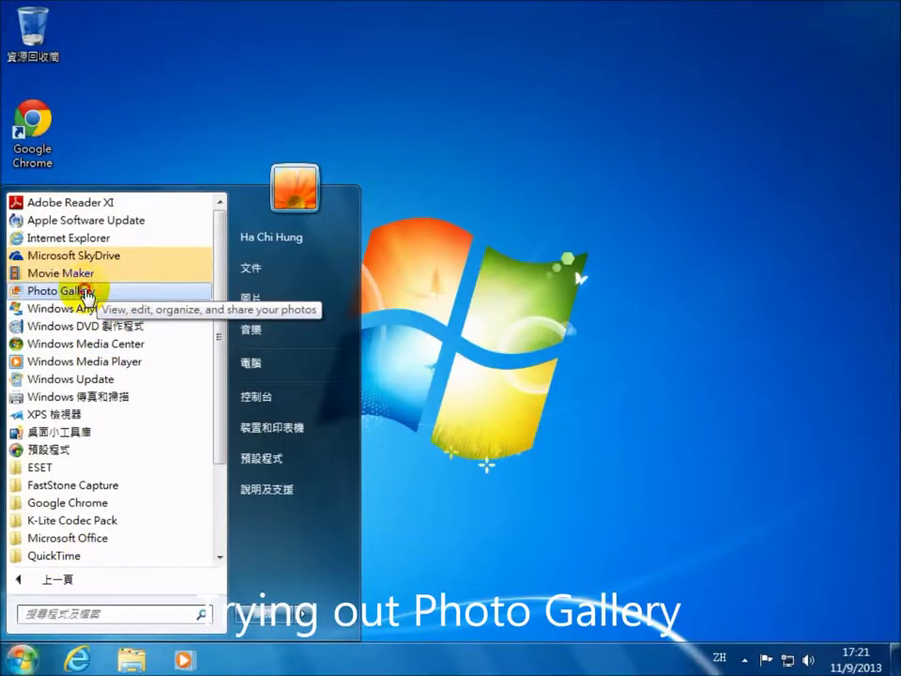
left_click(86, 297)
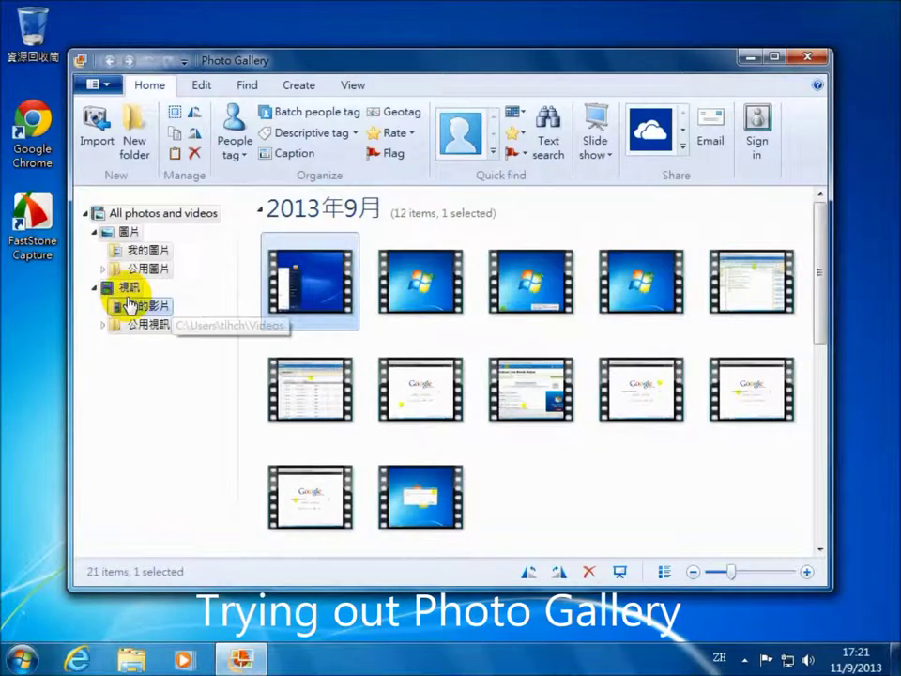
- Browse the 我的圖片 and 我的影片 folders, then show all photos under 圖片
left_click(154, 250)
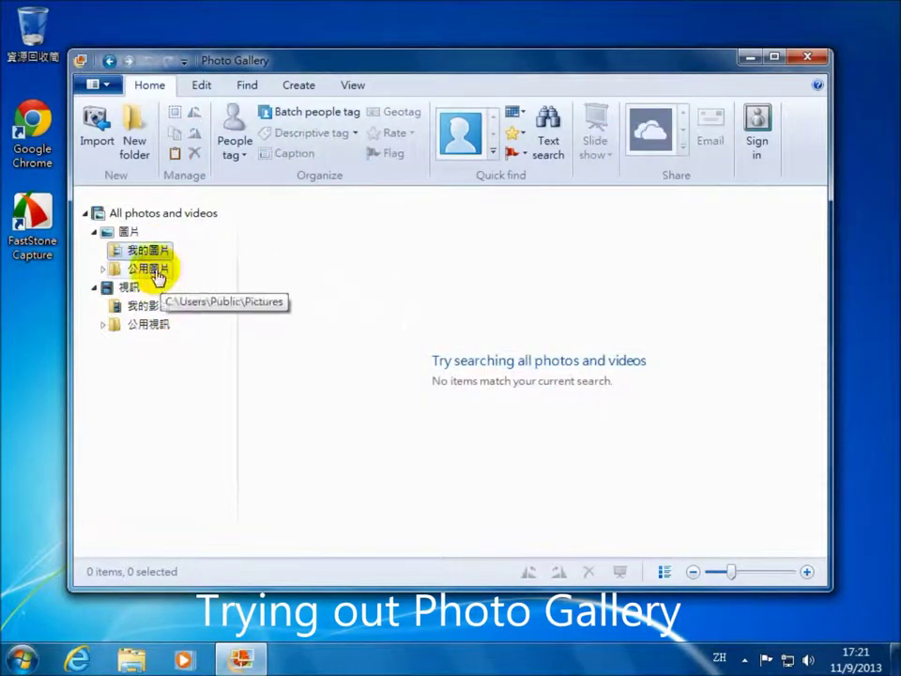
left_click(146, 307)
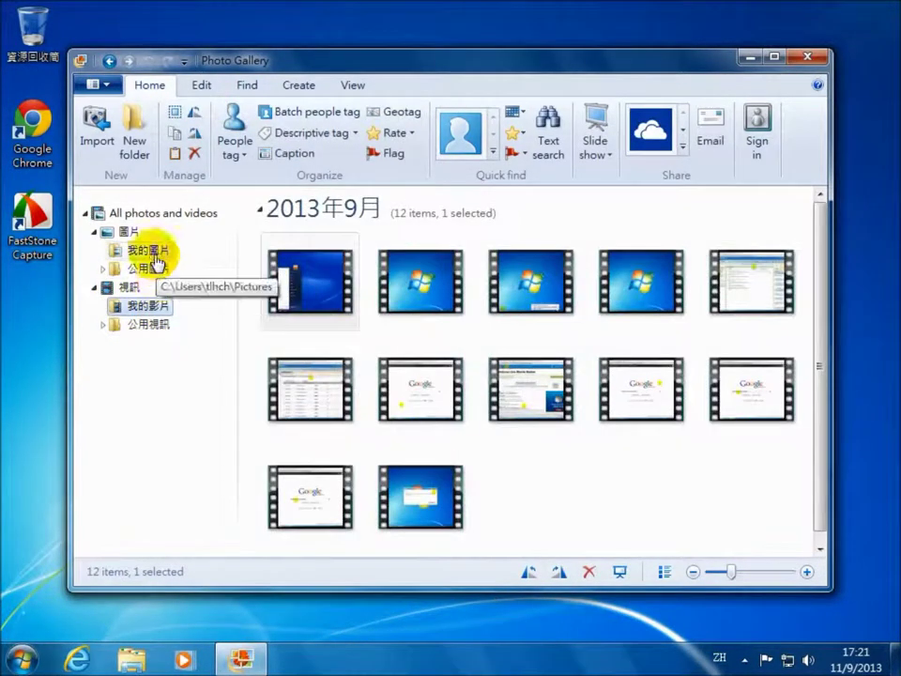
left_click(155, 251)
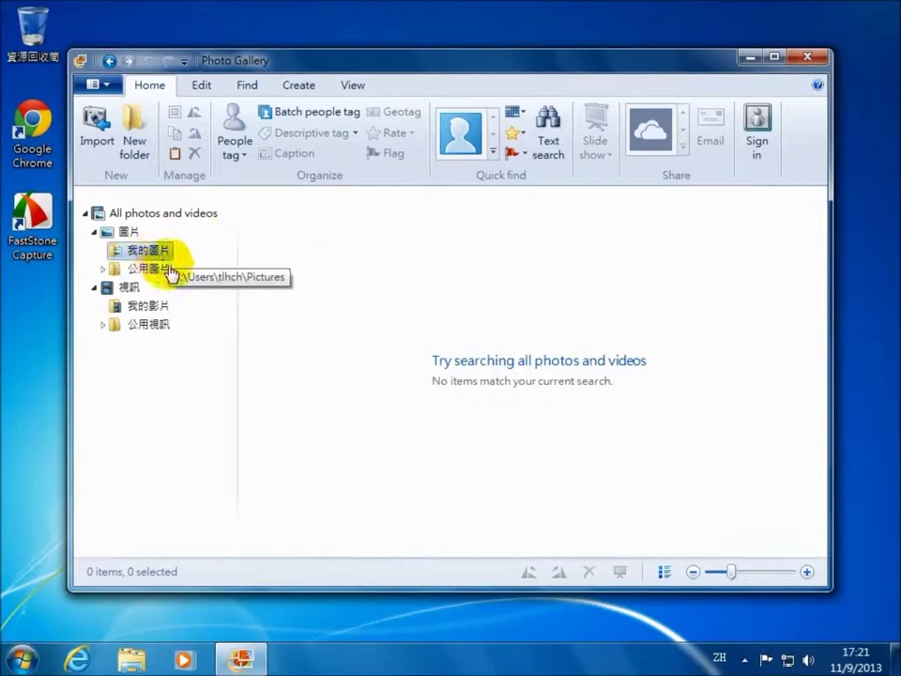
left_click(117, 233)
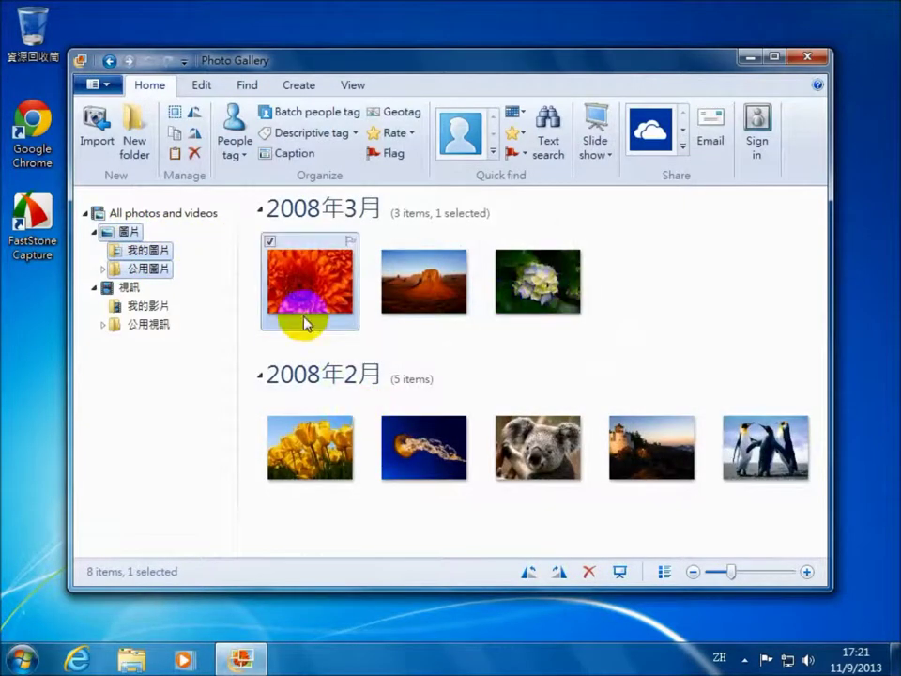
- Reposition the gallery window slightly and open the Chrysanthemum photo from the 2008年3月 group
left_click_drag(445, 68, 412, 54)
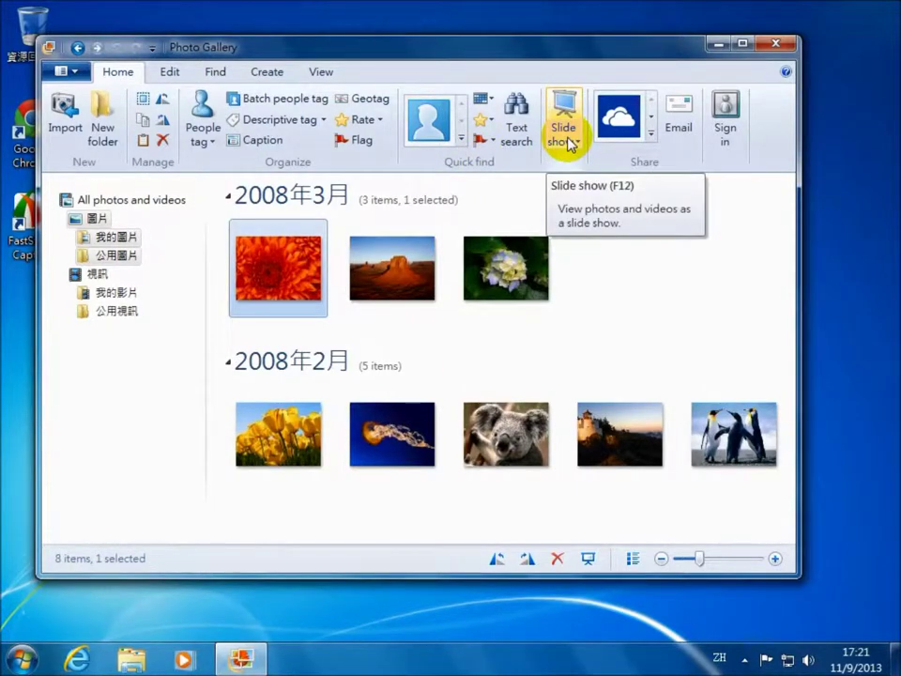
mouse_move(294, 272)
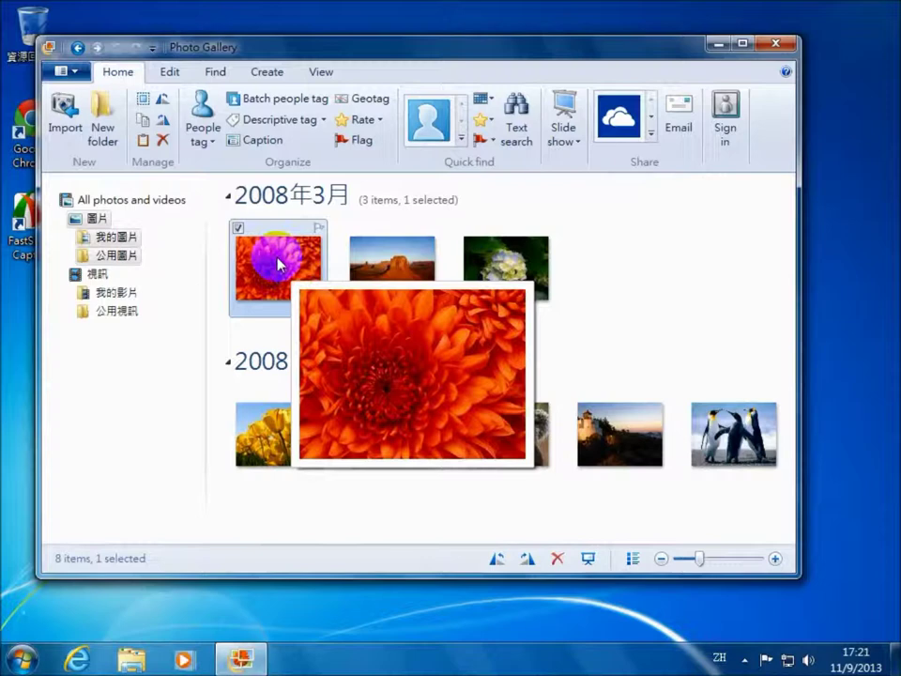
double_click(272, 263)
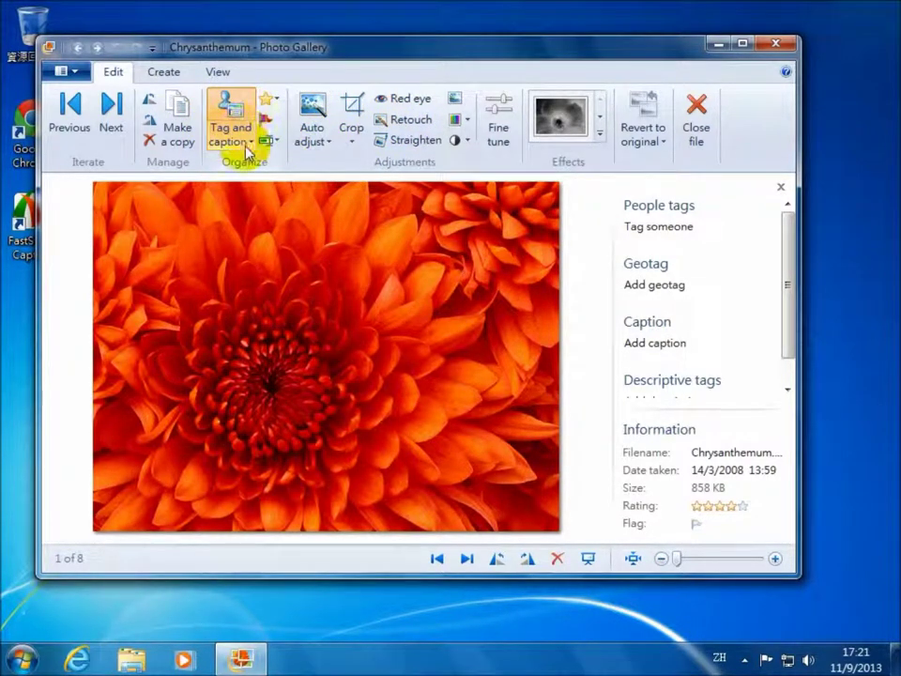
- Rotate the Chrysanthemum photo counterclockwise four times through a full turn
left_click(151, 101)
left_click(150, 101)
left_click(150, 102)
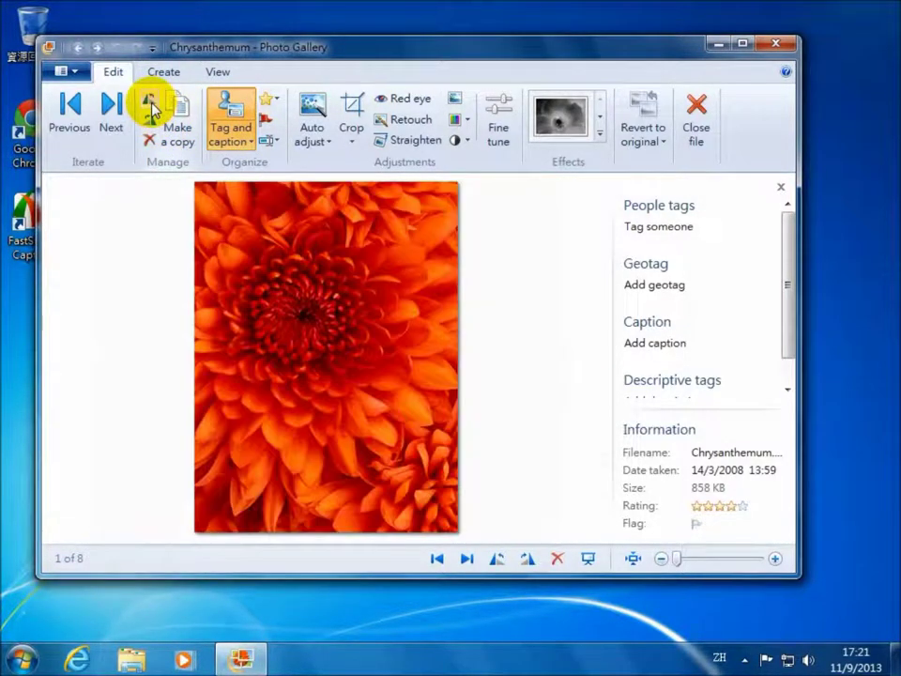
left_click(150, 101)
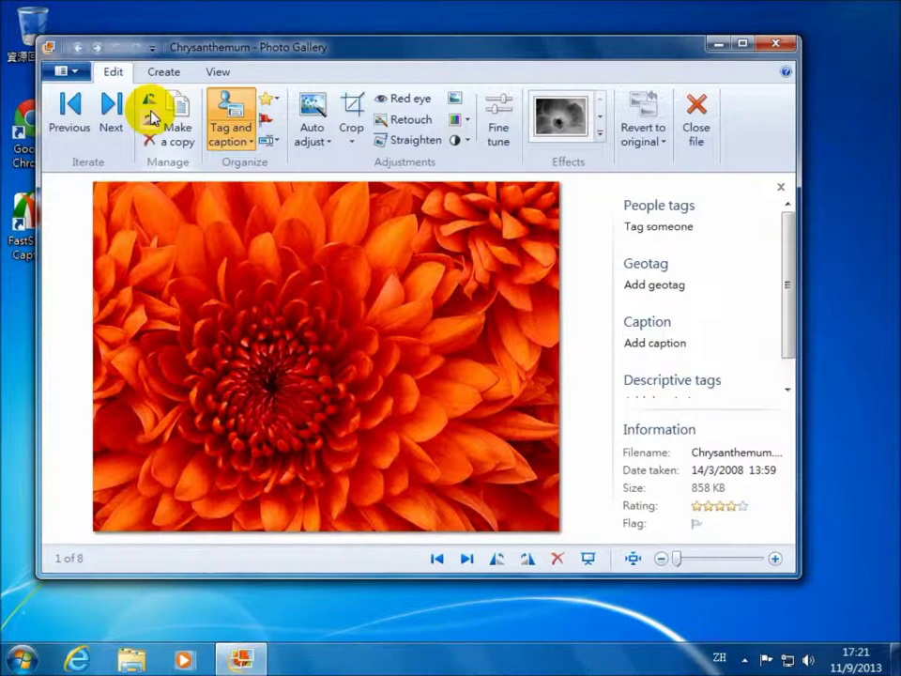